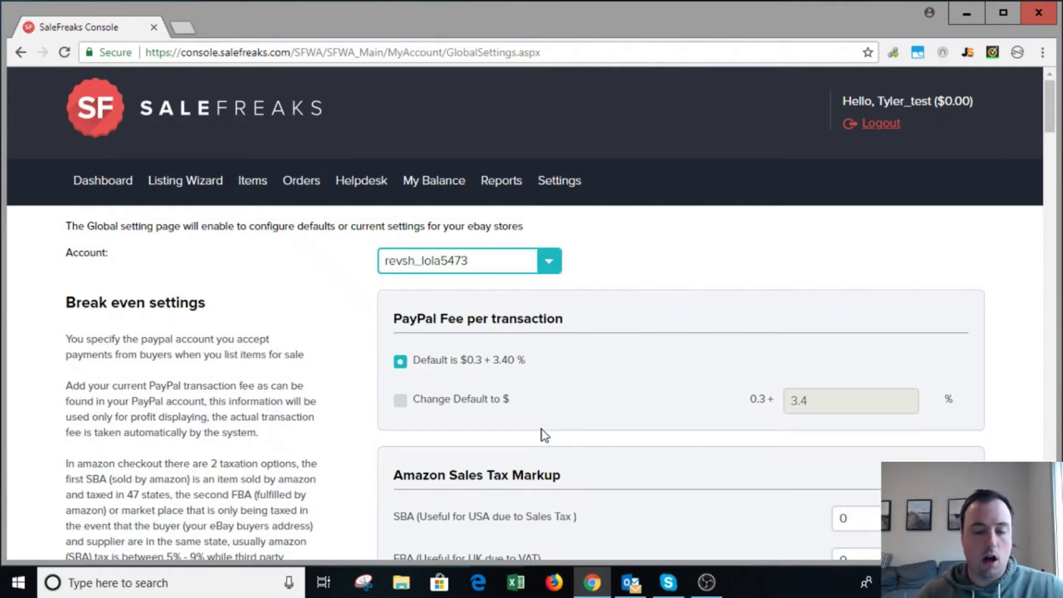
Examine the break-even, quantity and repricer sections of the global settings page and the available settings pages
scroll(545, 436, down, 10)
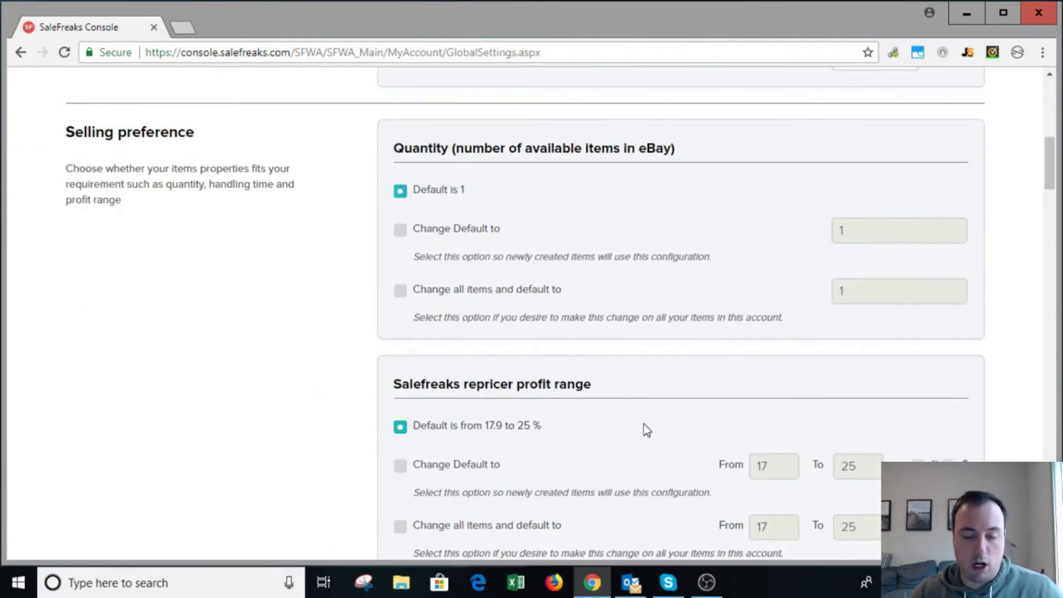
scroll(629, 419, down, 2)
scroll(500, 384, up, 1)
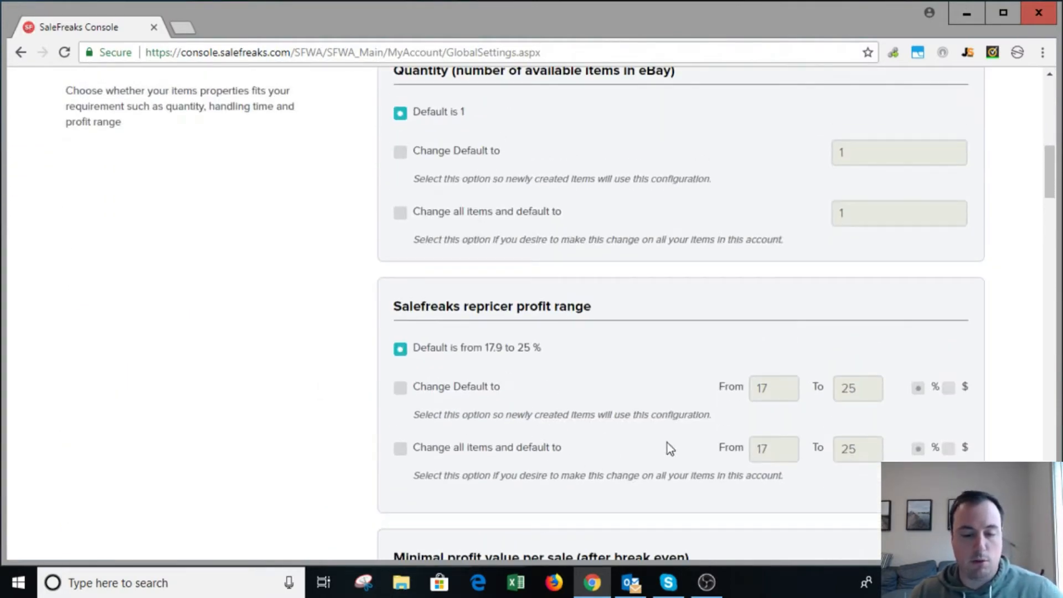
scroll(642, 443, up, 8)
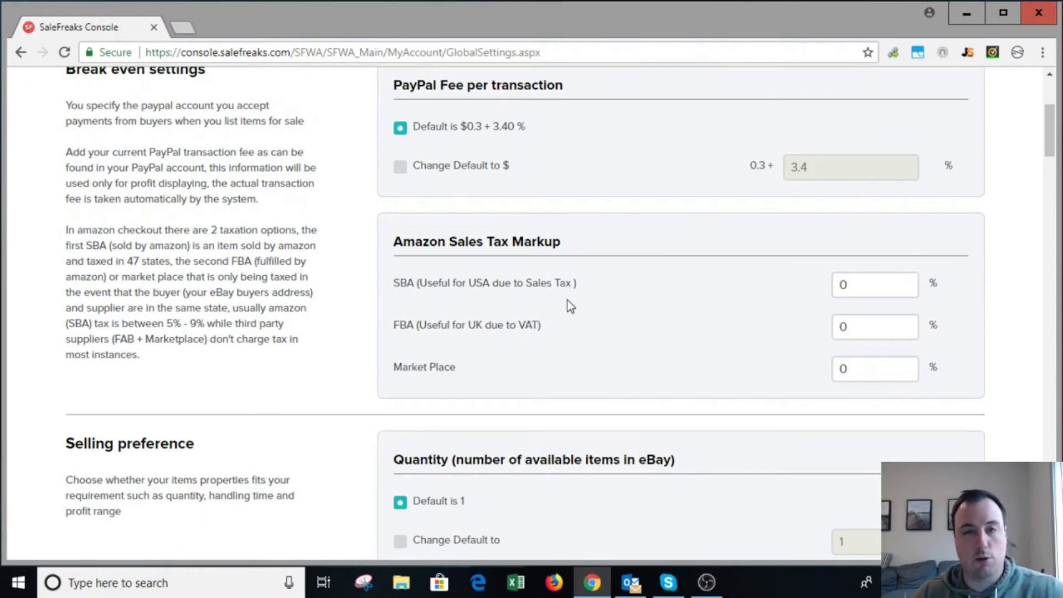
drag(400, 285, 612, 298)
scroll(613, 332, up, 3)
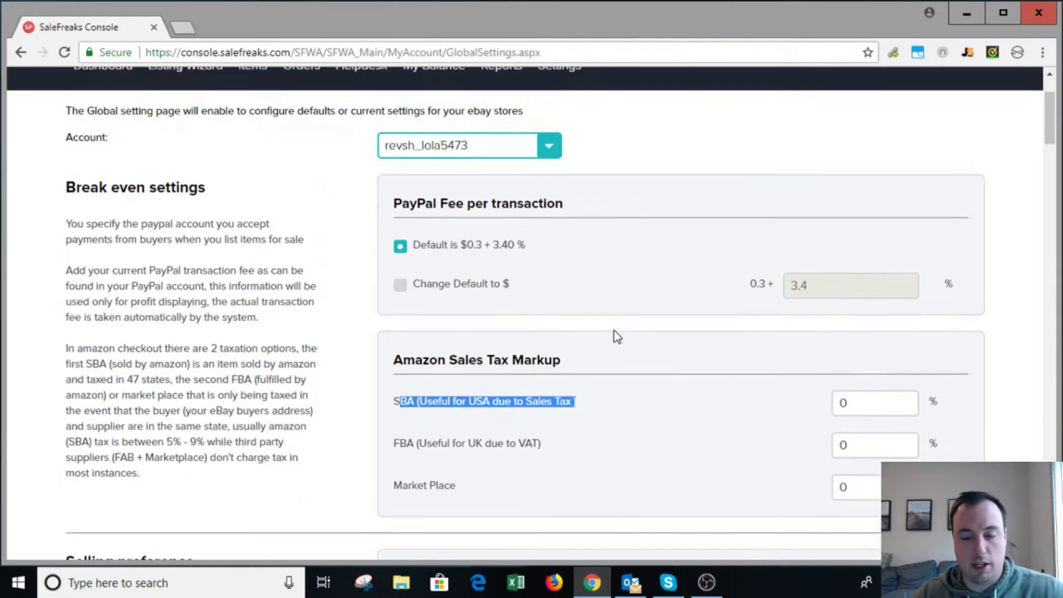
click(627, 329)
mouse_move(560, 103)
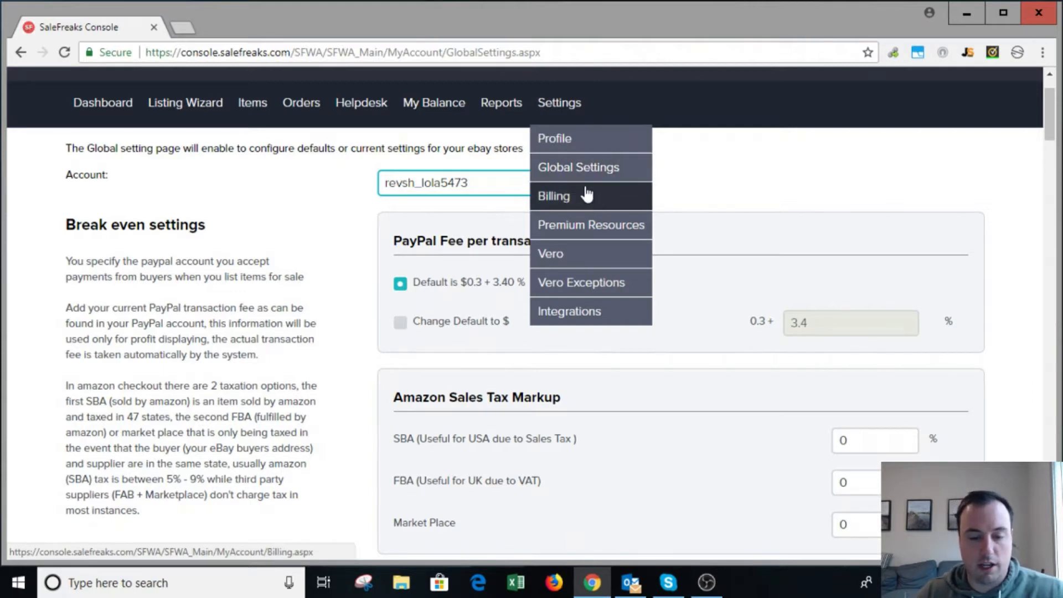
Try the option to change the default PayPal fee per transaction, reverting to the preset default of $0.3 + 3.40 %
scroll(647, 249, down, 3)
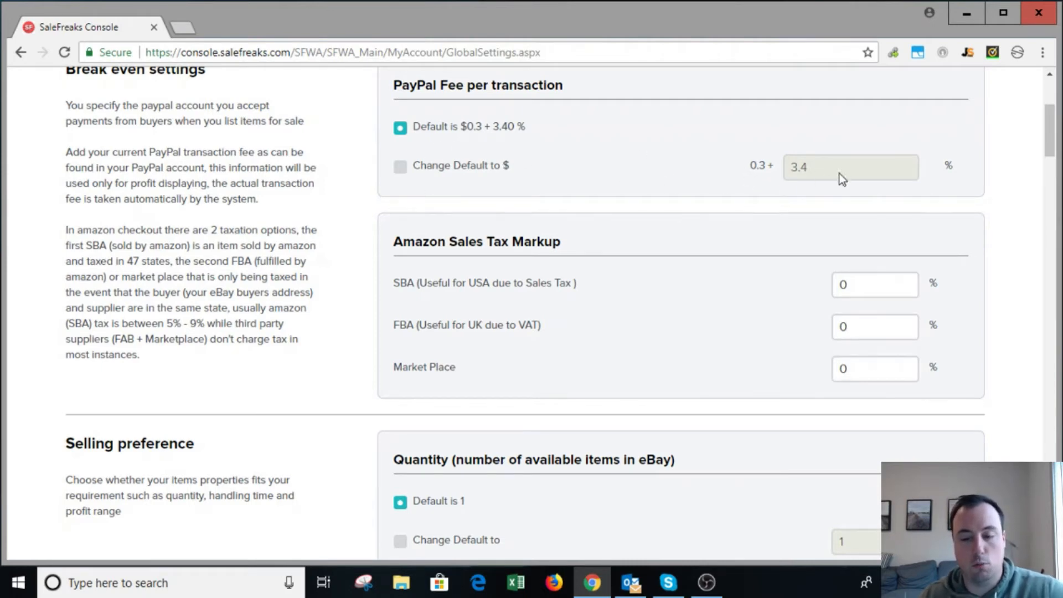
click(400, 166)
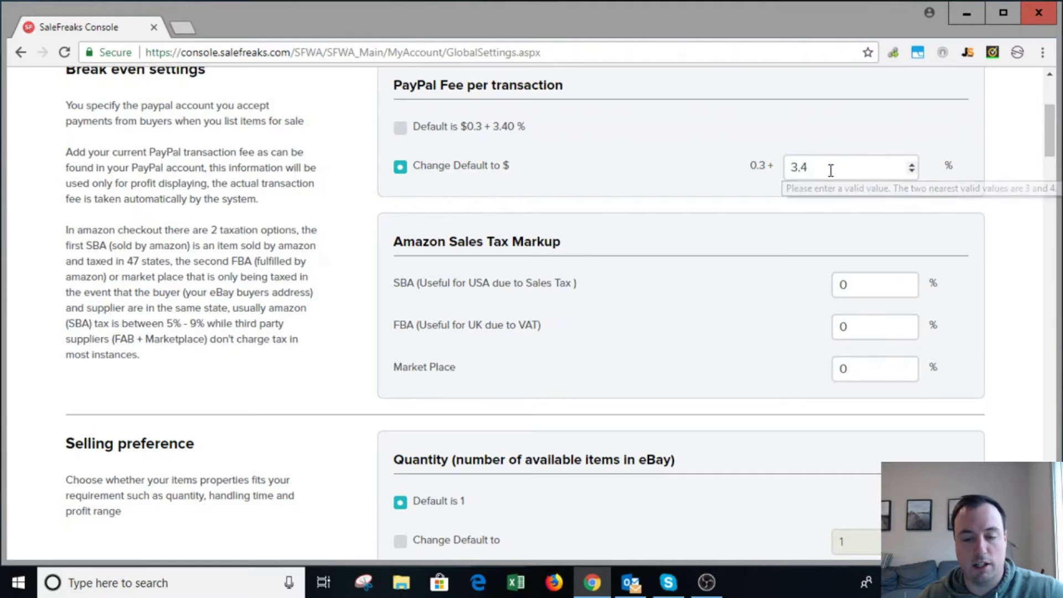
click(401, 129)
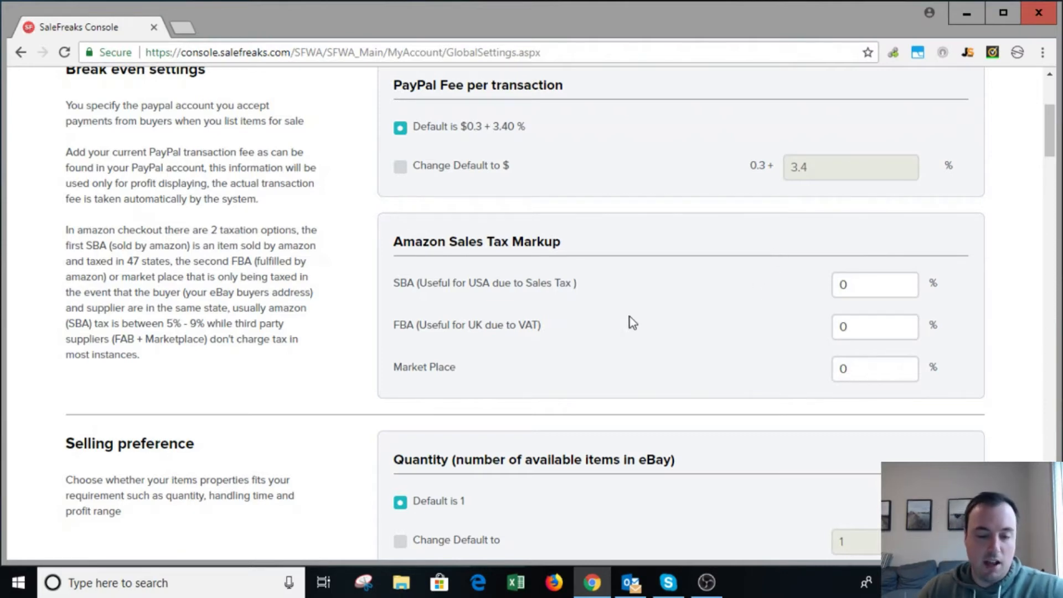
Set the SBA markup under Amazon Sales Tax Markup to 5 %
scroll(516, 260, down, 1)
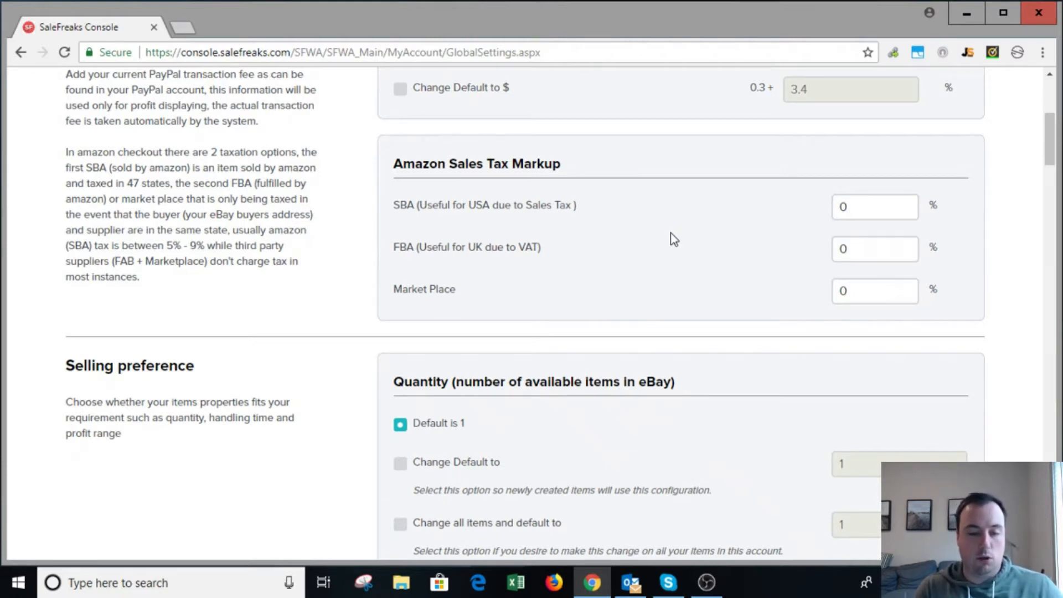
double_click(858, 206)
text(4)
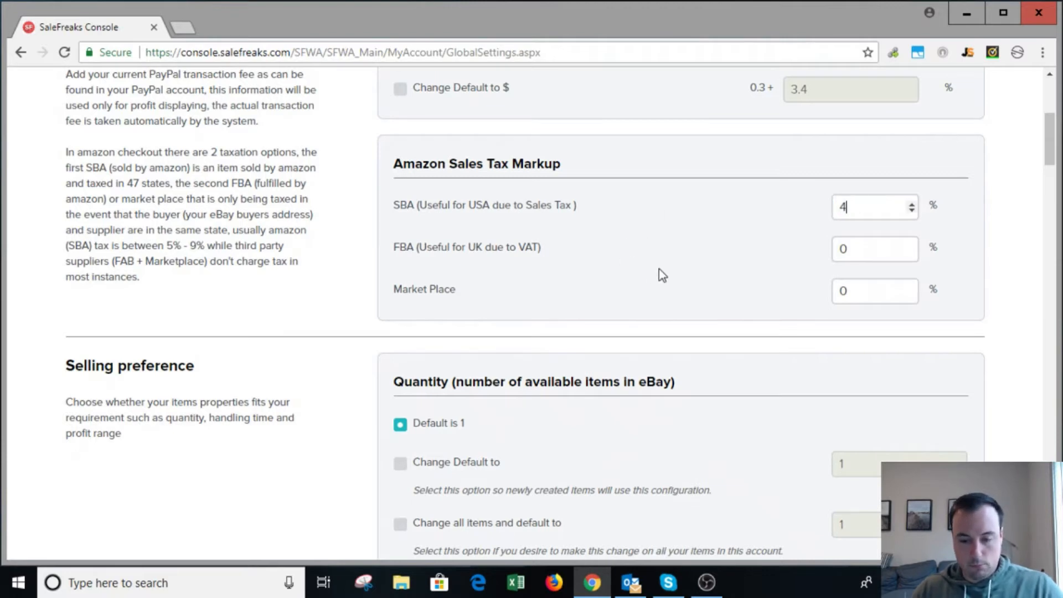
double_click(858, 209)
text(5)
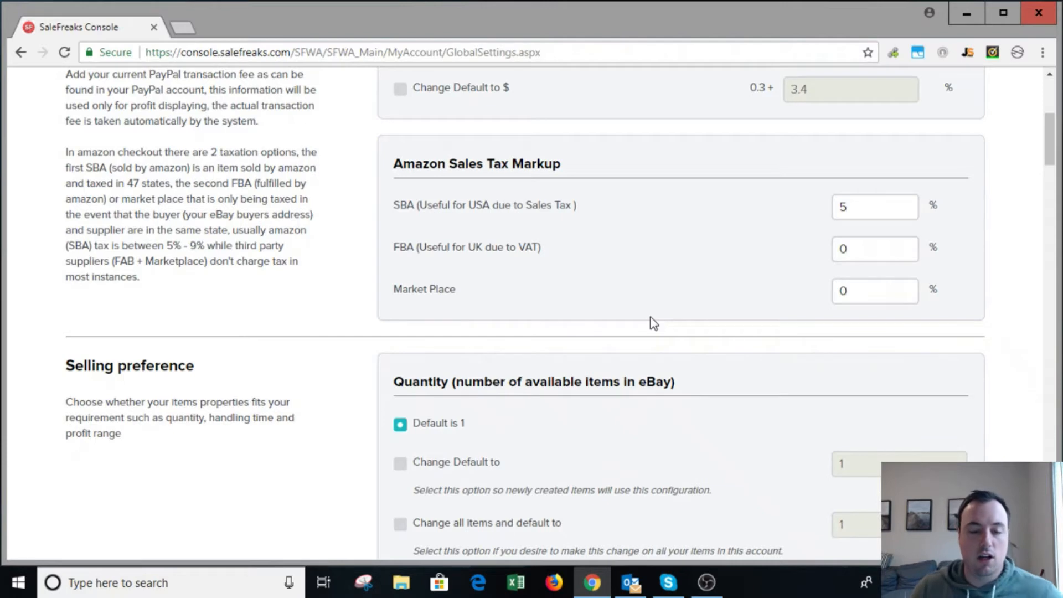
Reset the SBA sales tax markup to 0 % and restore it to 5 %
double_click(843, 207)
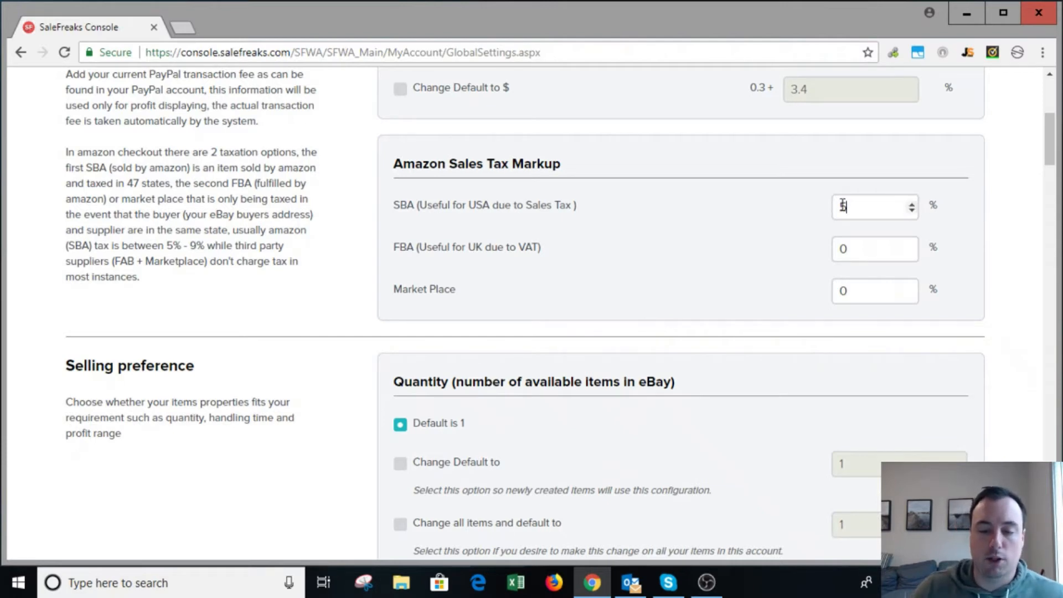
text(0)
click(791, 209)
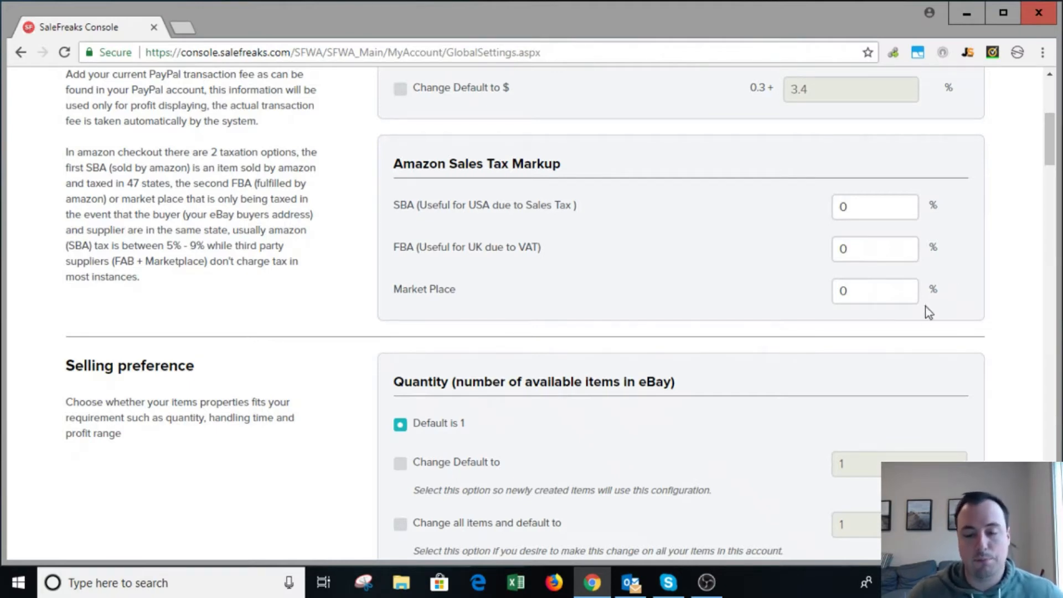
double_click(850, 207)
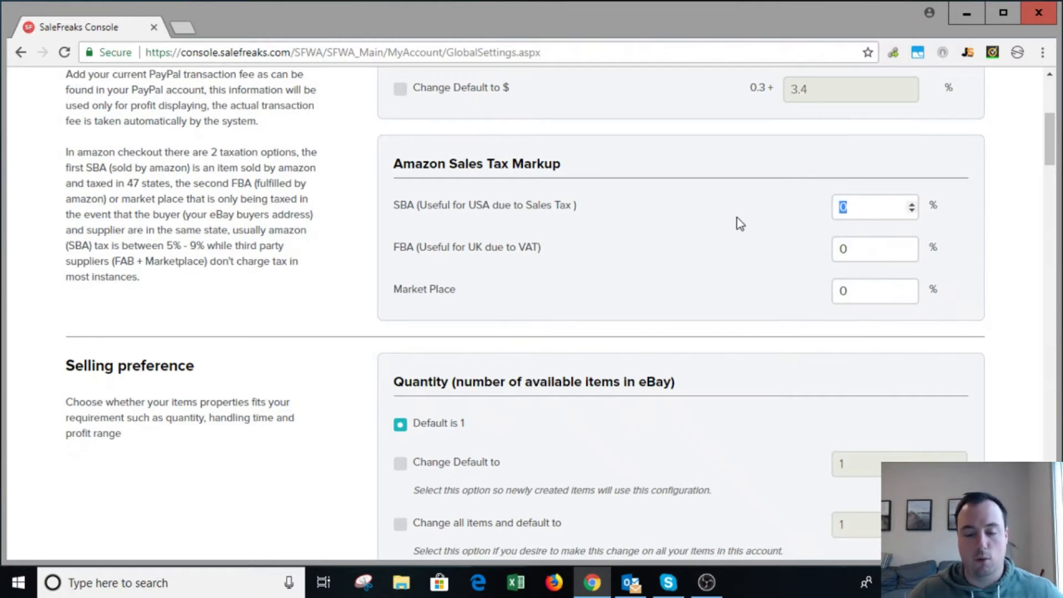
text(5)
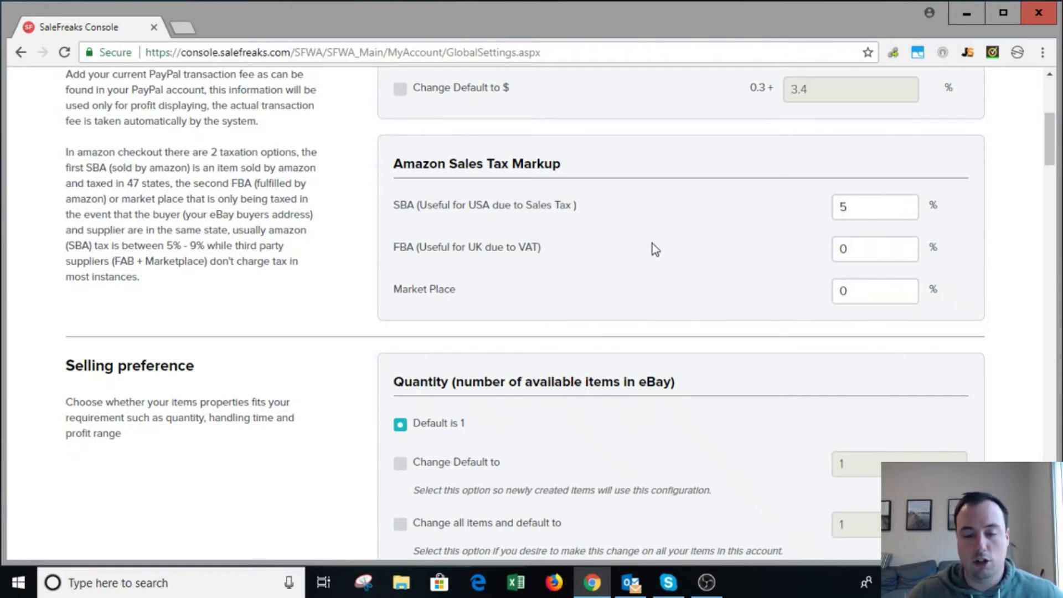
Examine the FBA and Market Place entries of the Amazon Sales Tax Markup section
scroll(698, 274, down, 3)
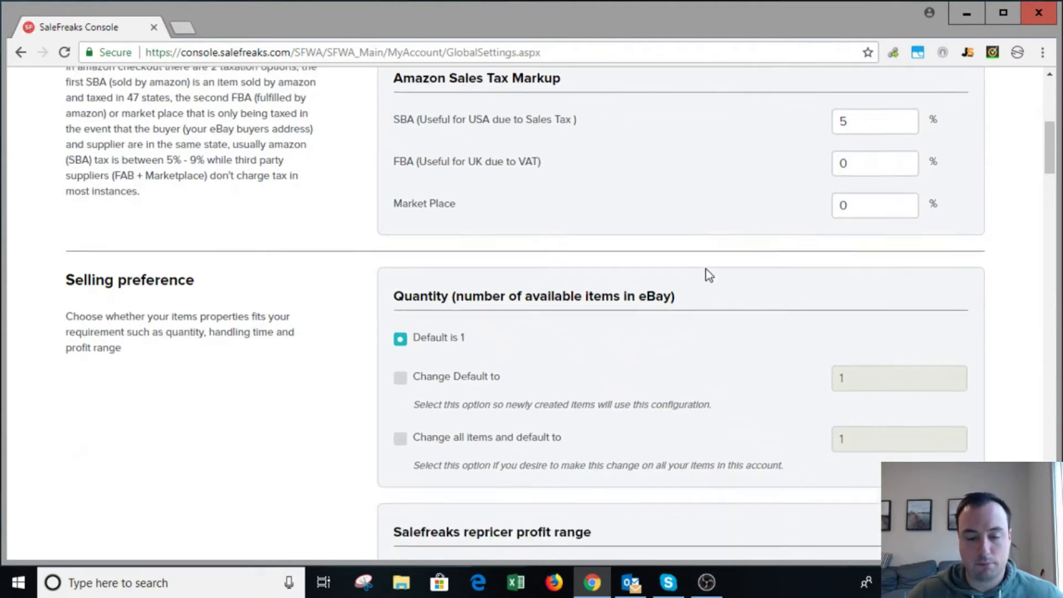
scroll(506, 147, up, 1)
drag(407, 170, 581, 178)
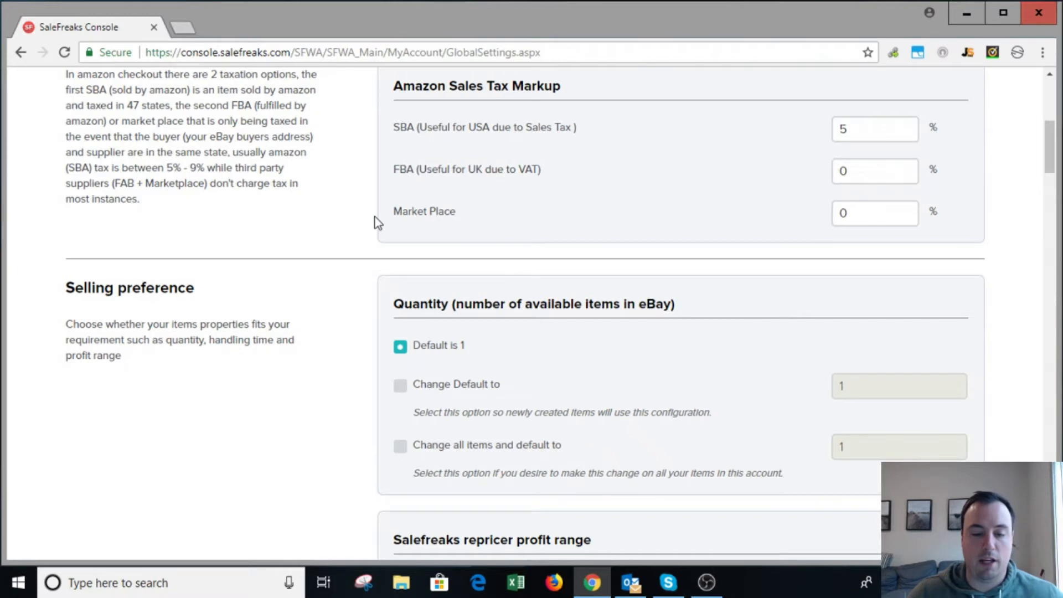
drag(373, 225, 541, 221)
click(538, 222)
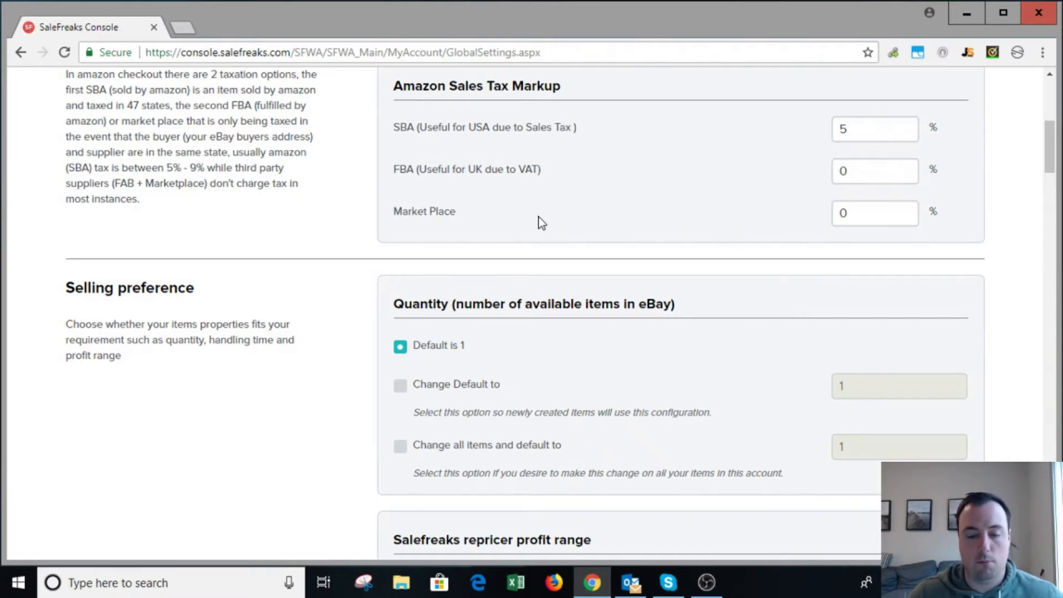
scroll(540, 222, down, 3)
scroll(542, 222, up, 1)
scroll(540, 222, up, 2)
drag(437, 170, 527, 171)
click(580, 165)
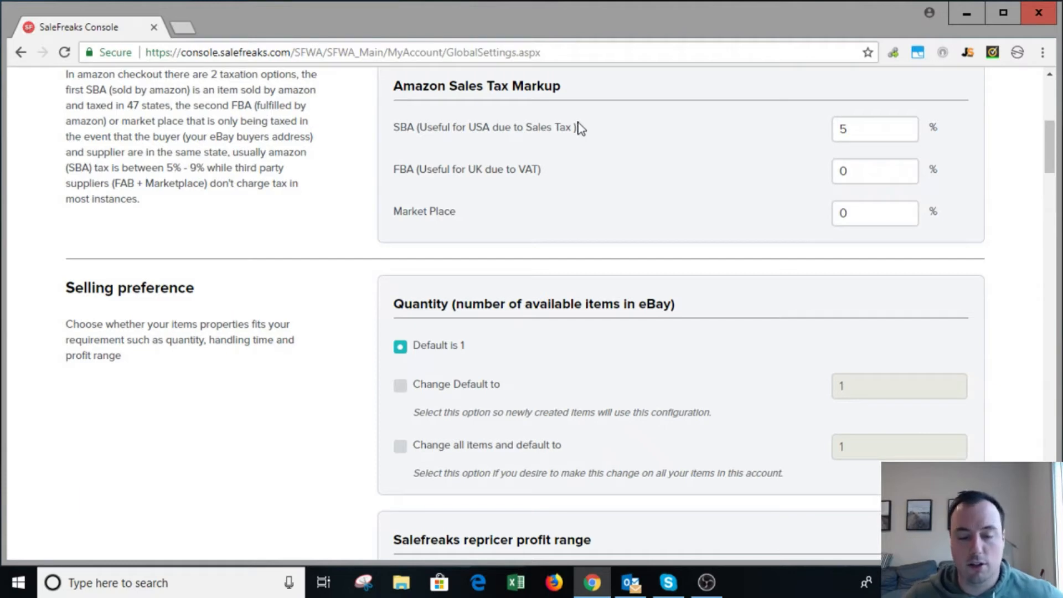
Review the eBay quantity, repricer profit range and minimal profit options in the selling preferences
scroll(586, 195, down, 3)
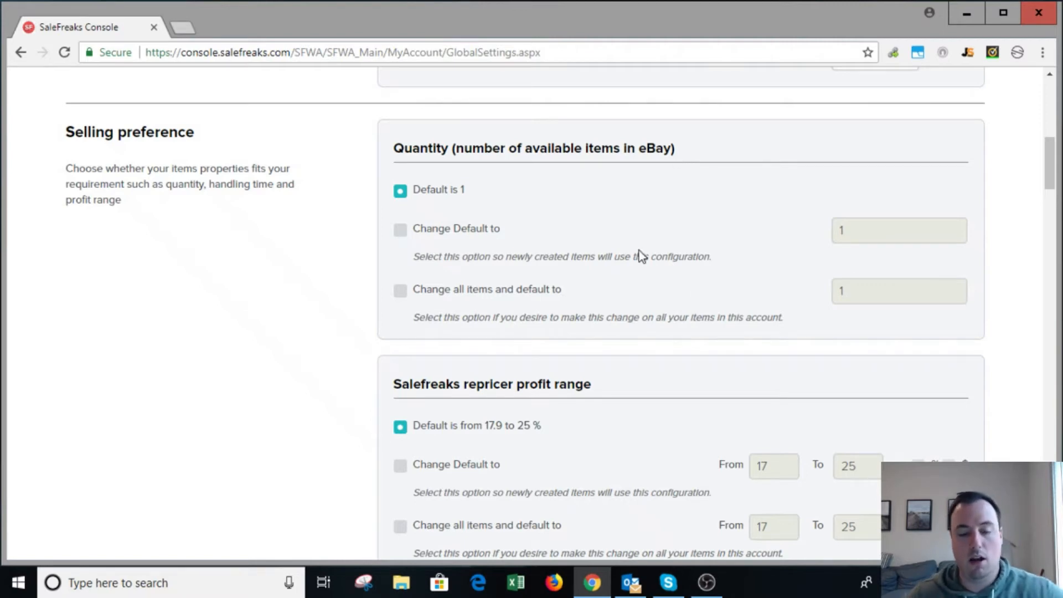
scroll(664, 277, down, 1)
scroll(521, 277, down, 1)
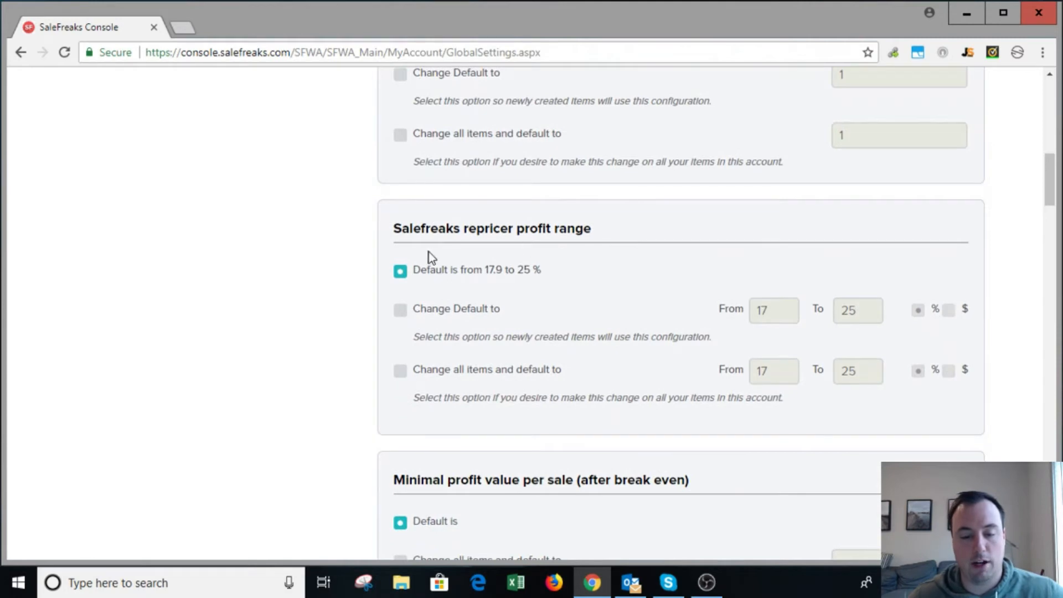
scroll(554, 326, down, 2)
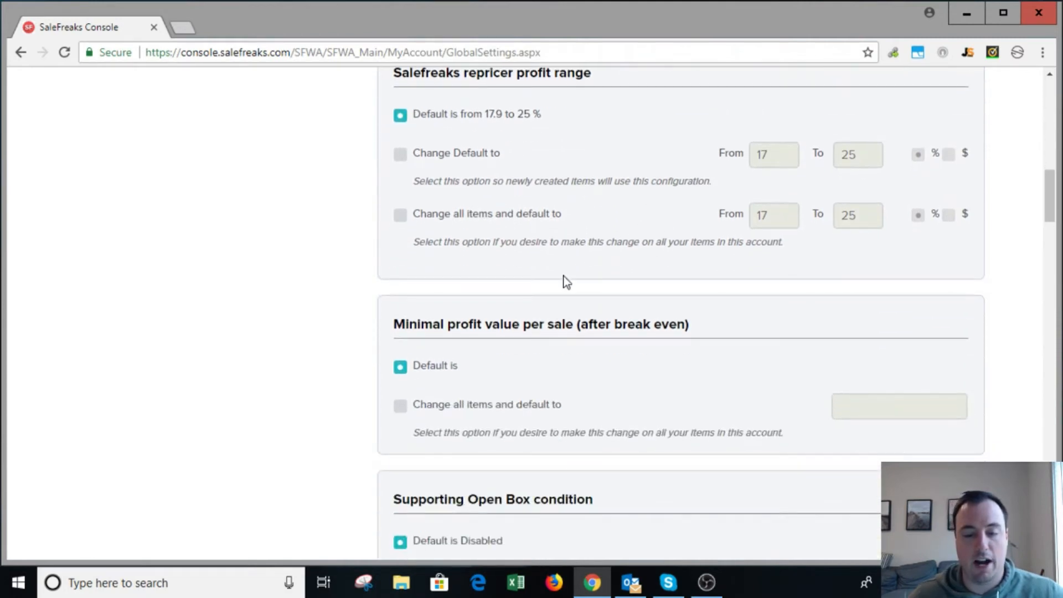
scroll(600, 266, up, 1)
scroll(698, 282, up, 3)
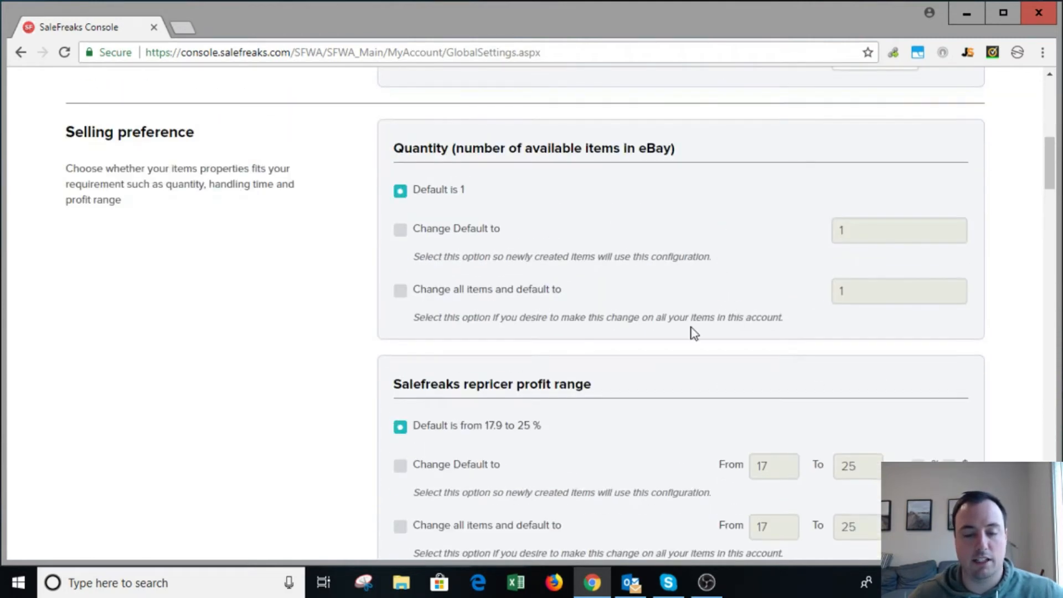
scroll(693, 332, down, 3)
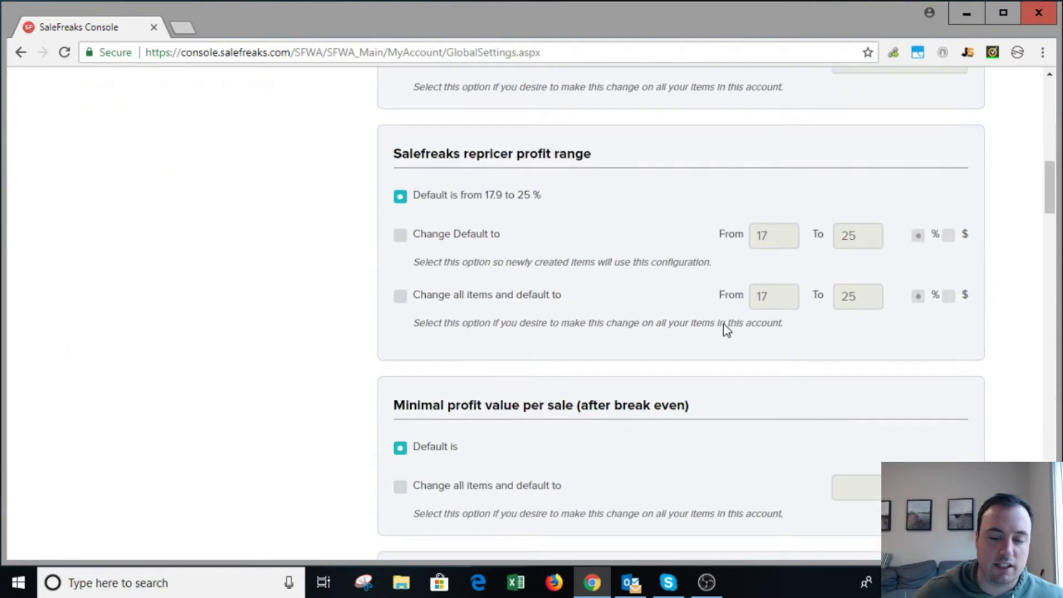
scroll(728, 331, down, 2)
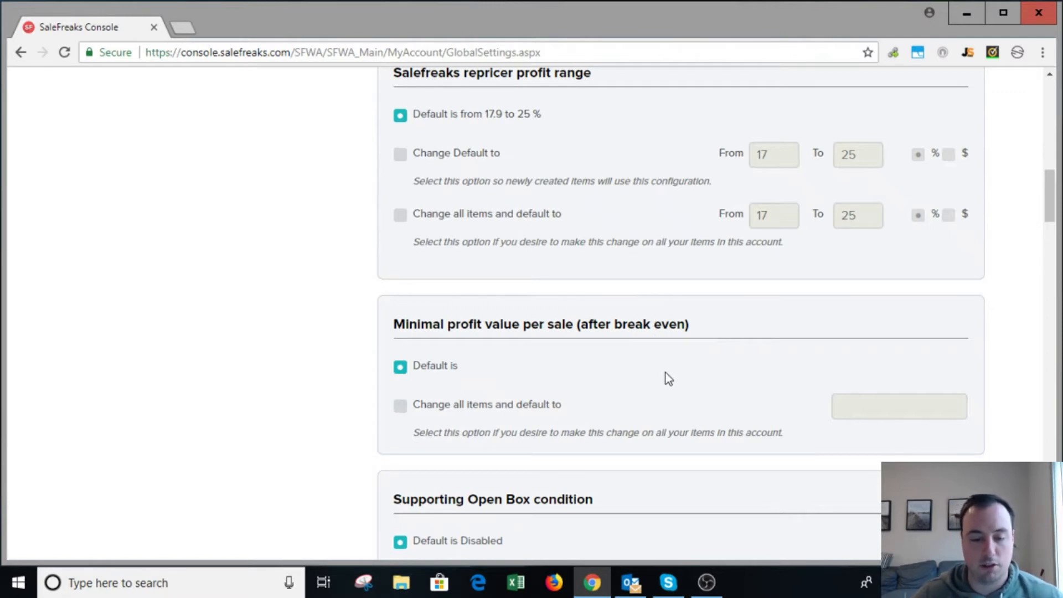
Change the repricer profit range for all items and the default to 4 to 20 %
click(410, 222)
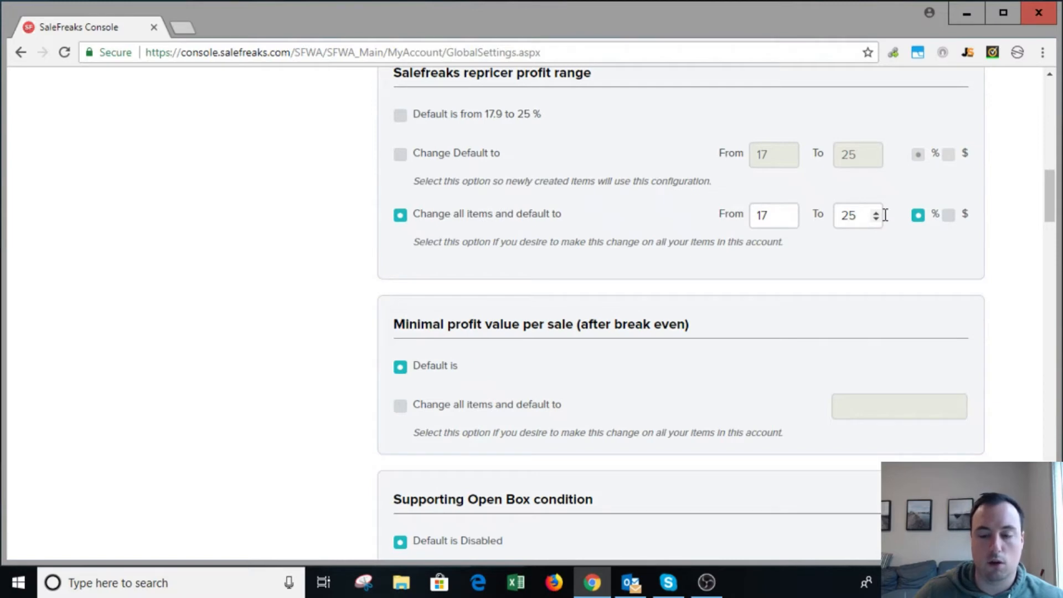
double_click(774, 215)
text(4)
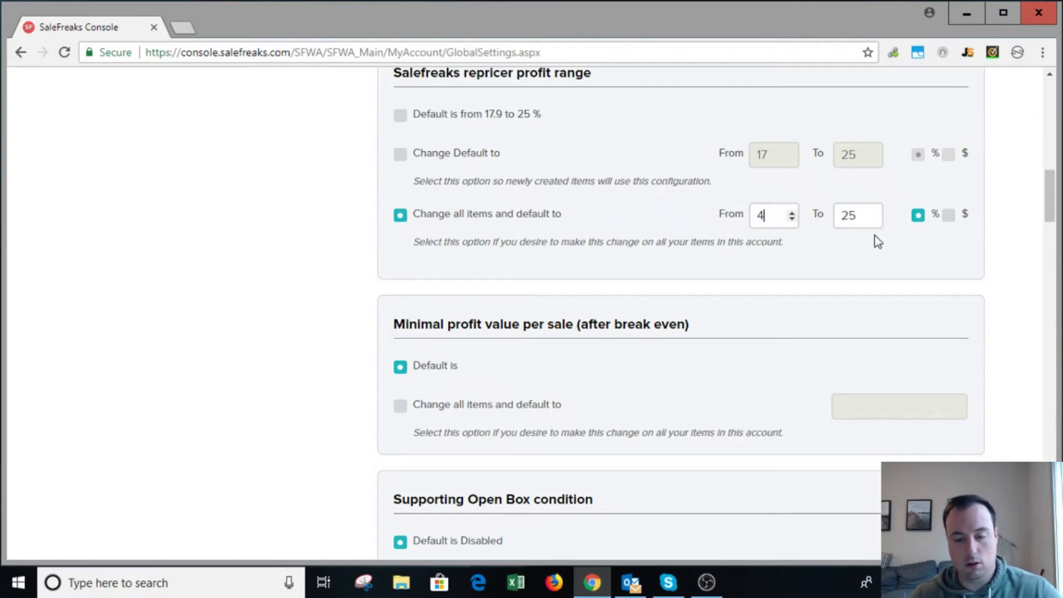
double_click(856, 217)
text(20)
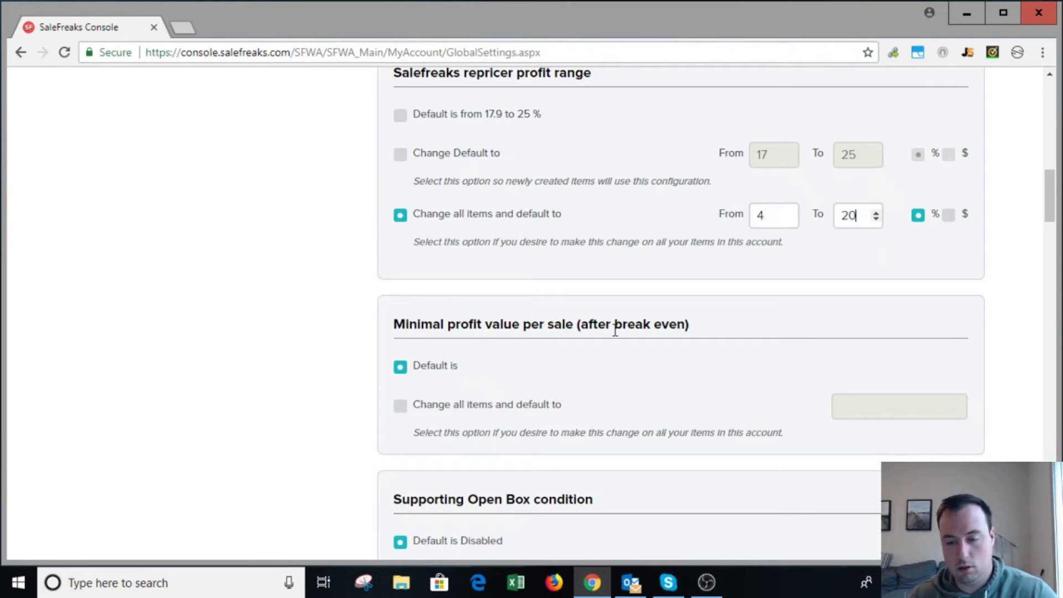
click(966, 303)
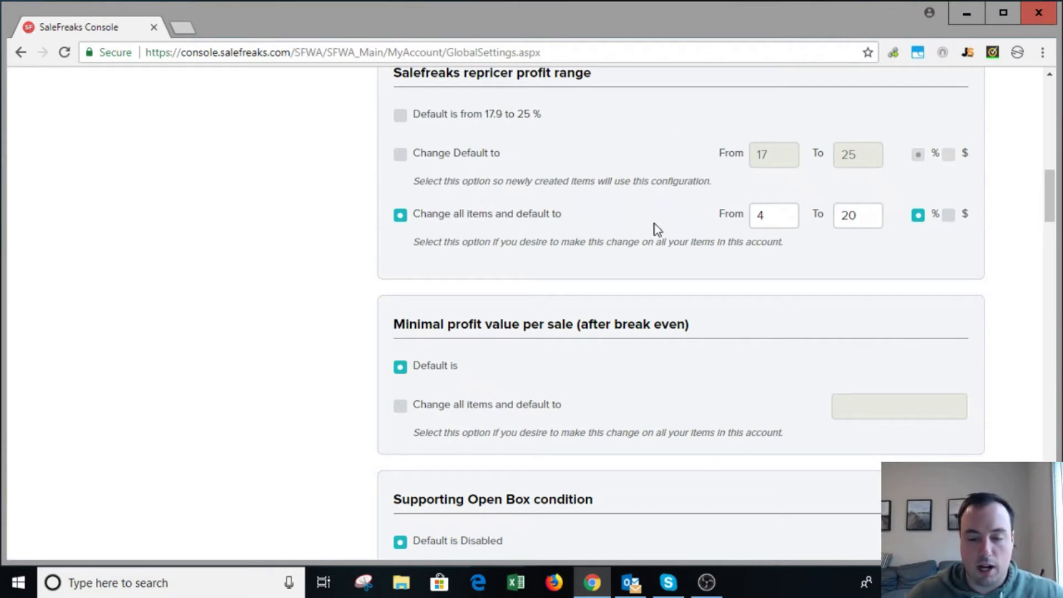
Change the minimal profit value per sale for all items and the default to .25
scroll(617, 265, down, 4)
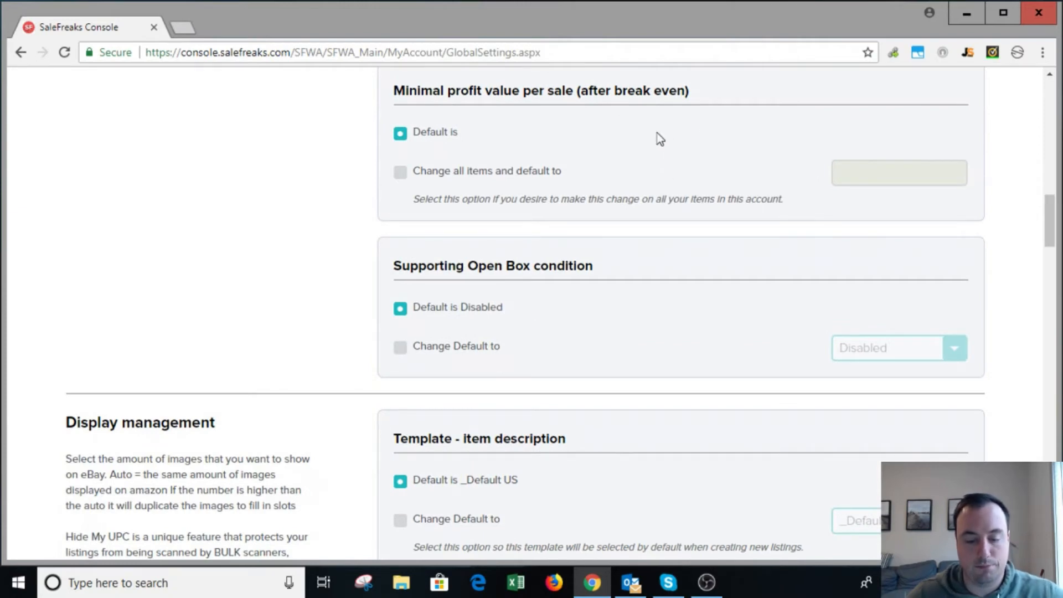
click(503, 176)
click(876, 168)
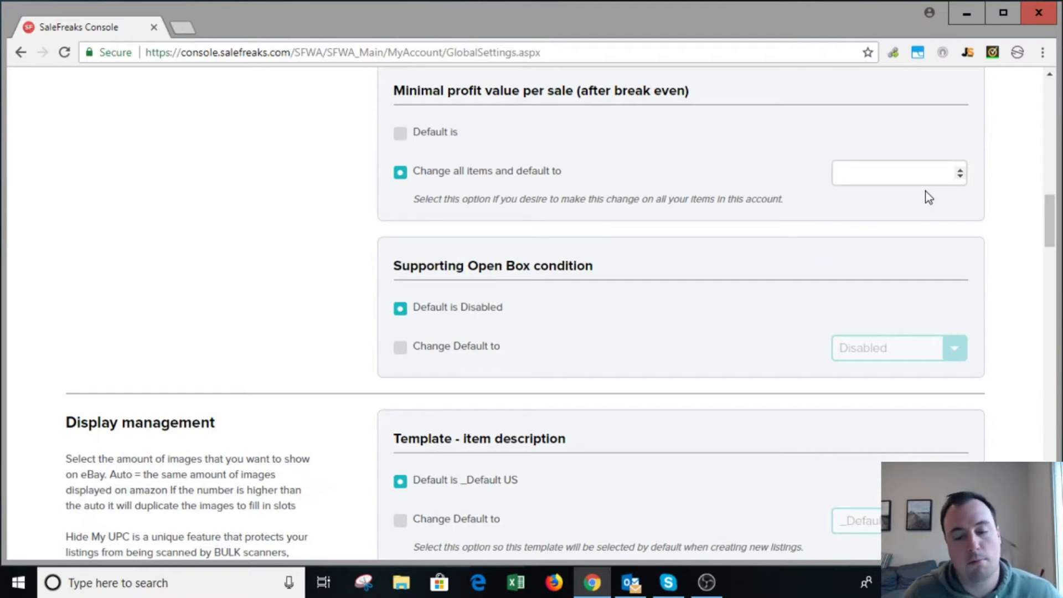
text(15)
key(BackSpace)
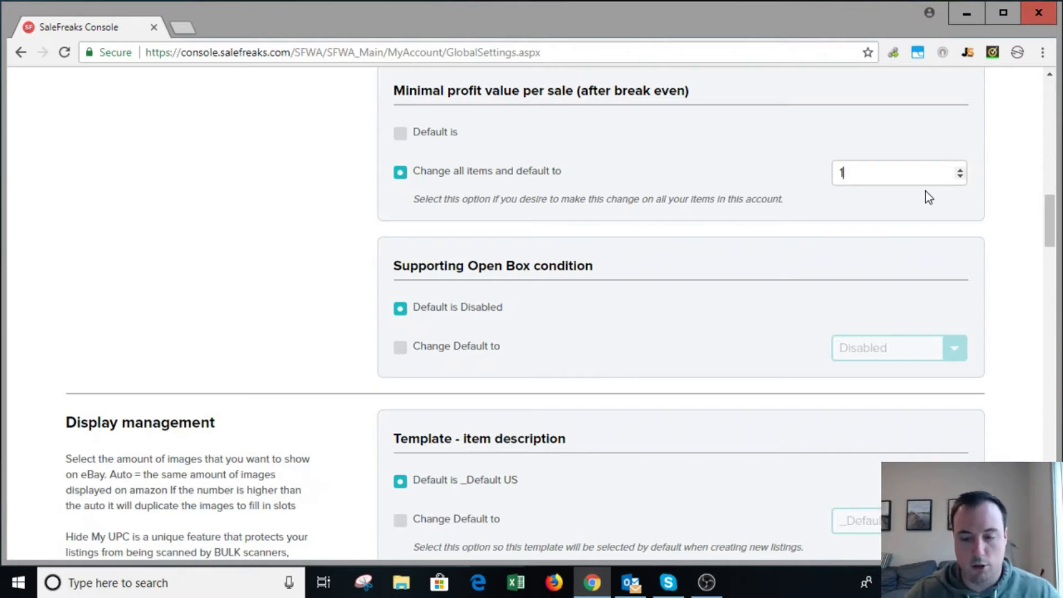
key(BackSpace)
text(.25)
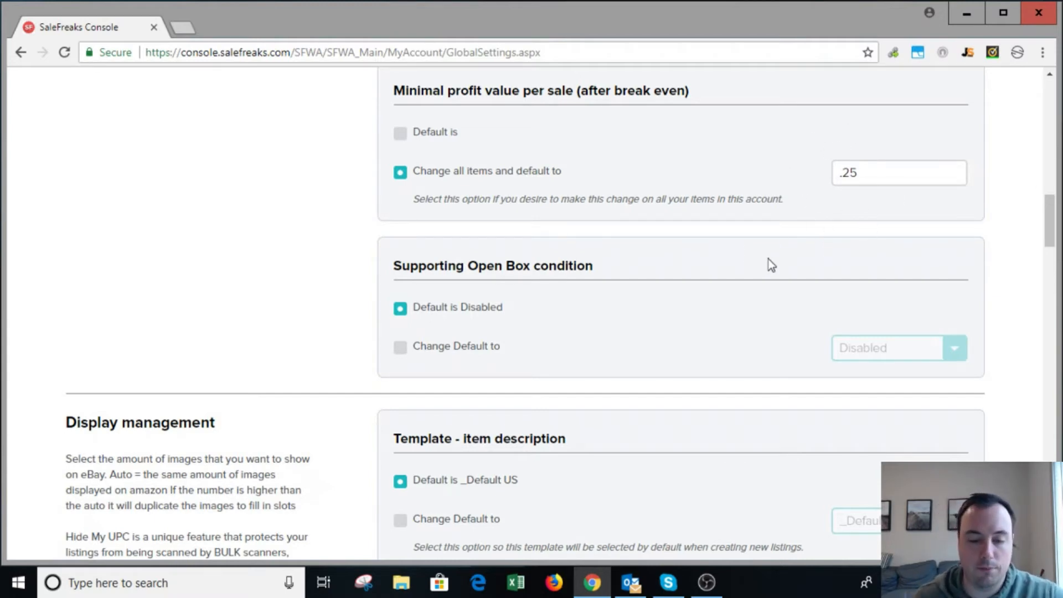
scroll(740, 284, down, 3)
scroll(740, 287, up, 4)
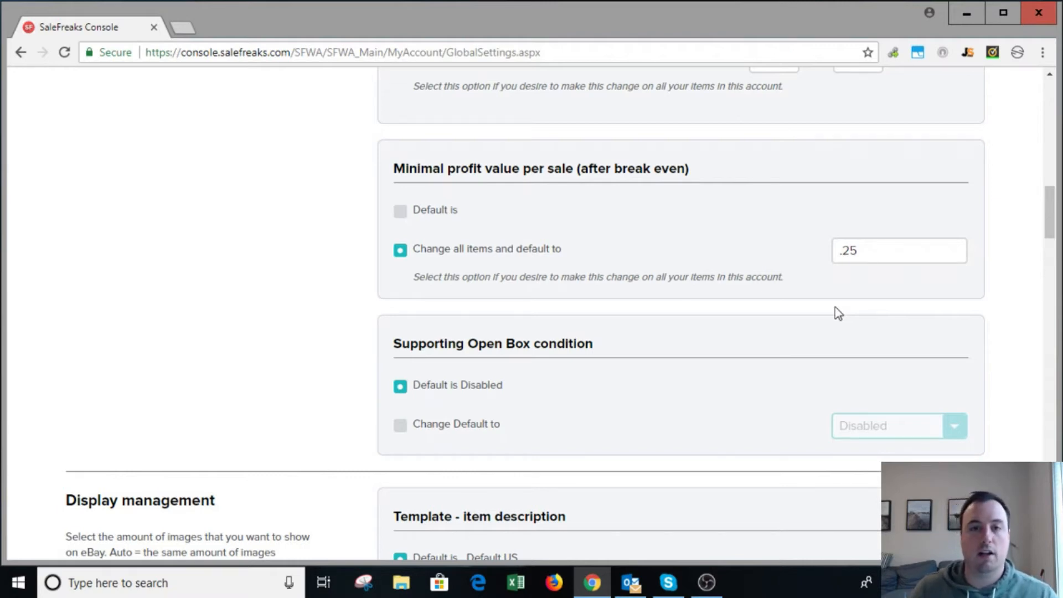
scroll(839, 313, down, 1)
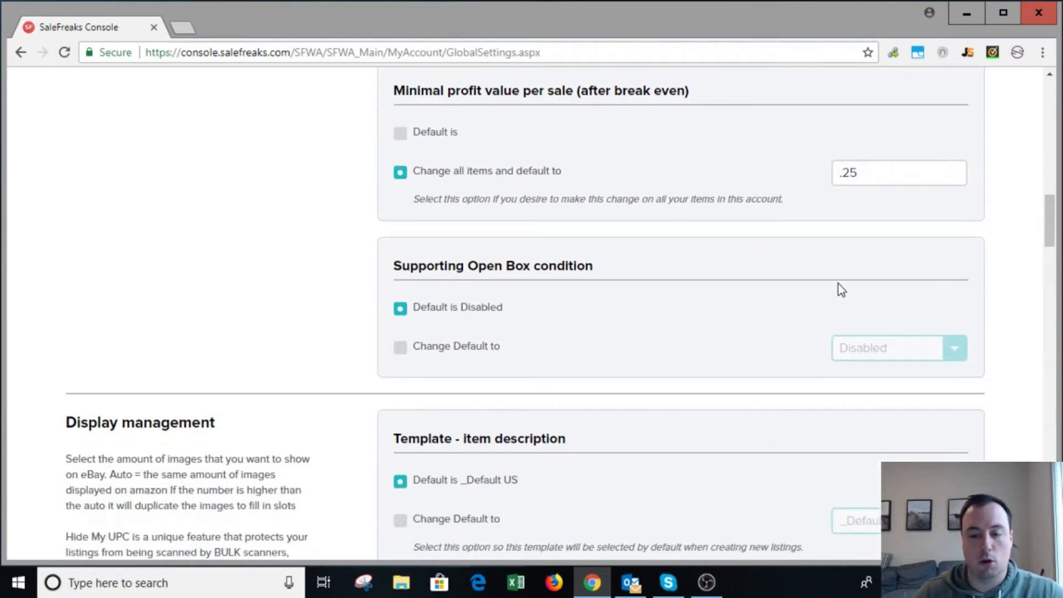
Examine the Supporting Open Box condition option in the selling preferences
scroll(619, 289, down, 2)
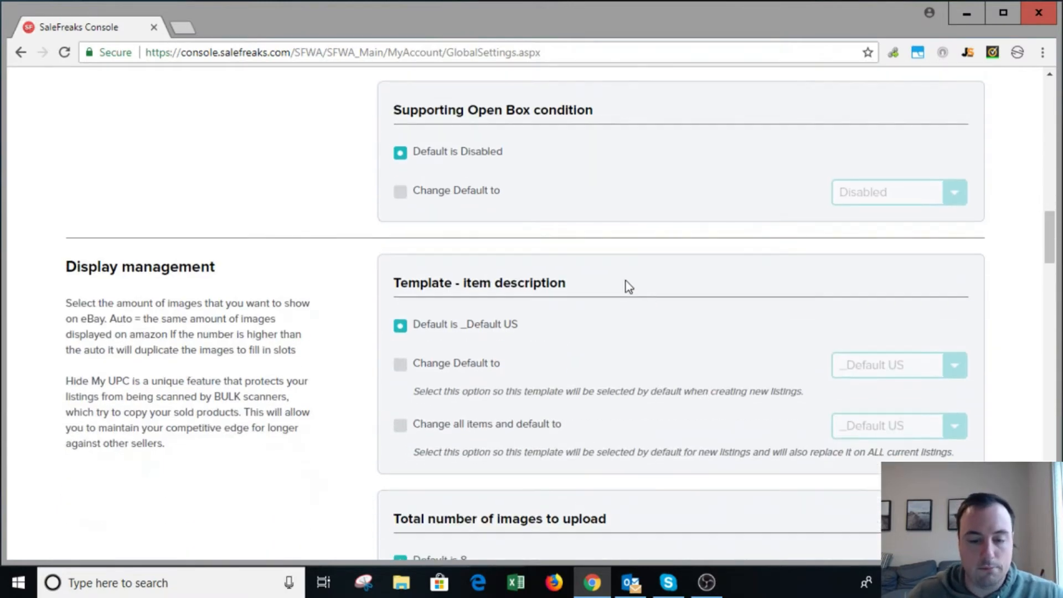
scroll(599, 295, up, 2)
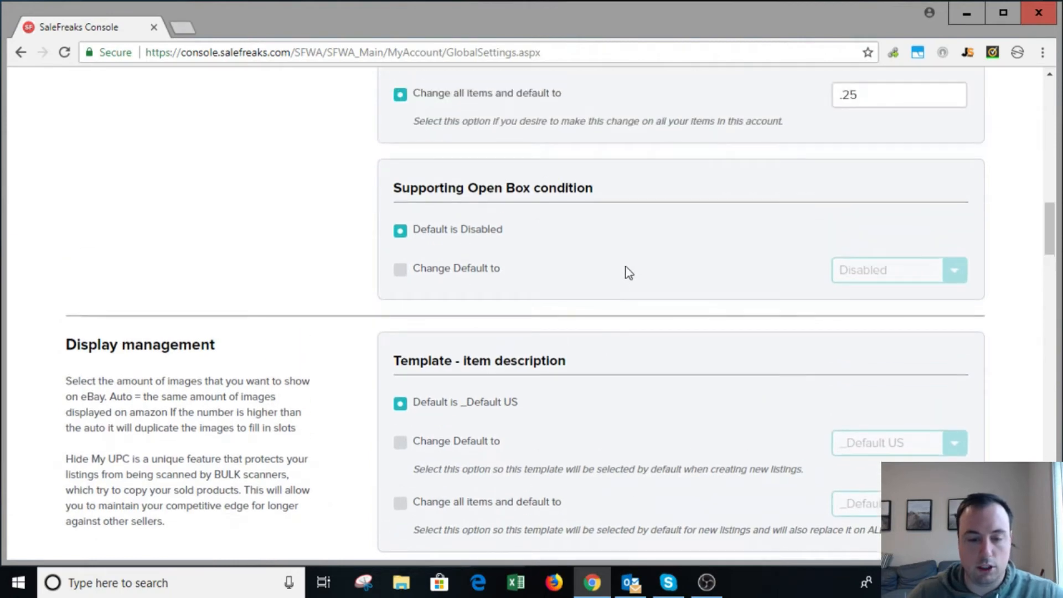
scroll(643, 277, down, 1)
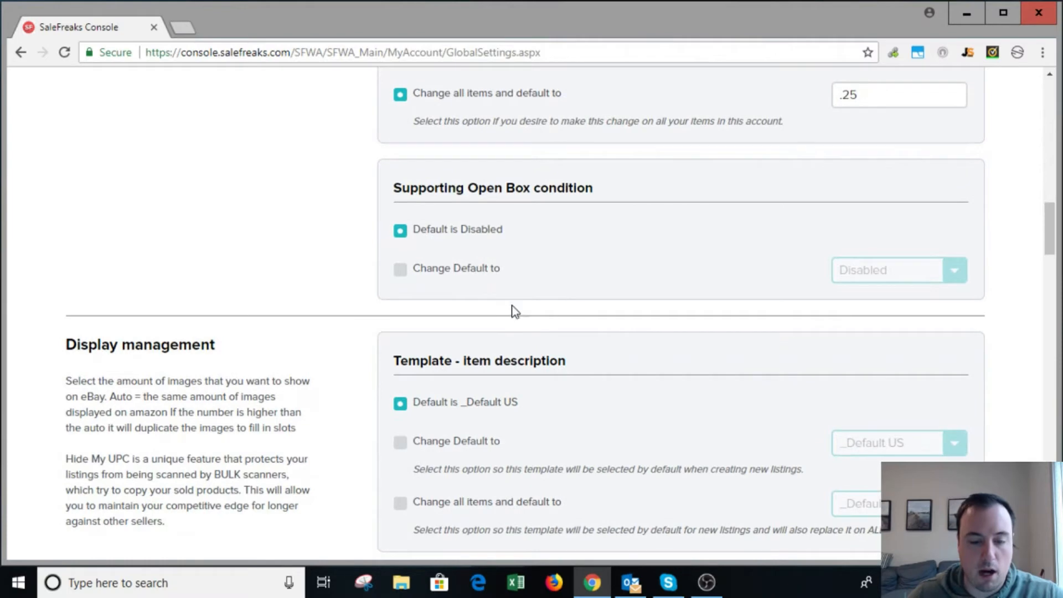
drag(396, 190, 598, 188)
click(613, 191)
triple_click(396, 190)
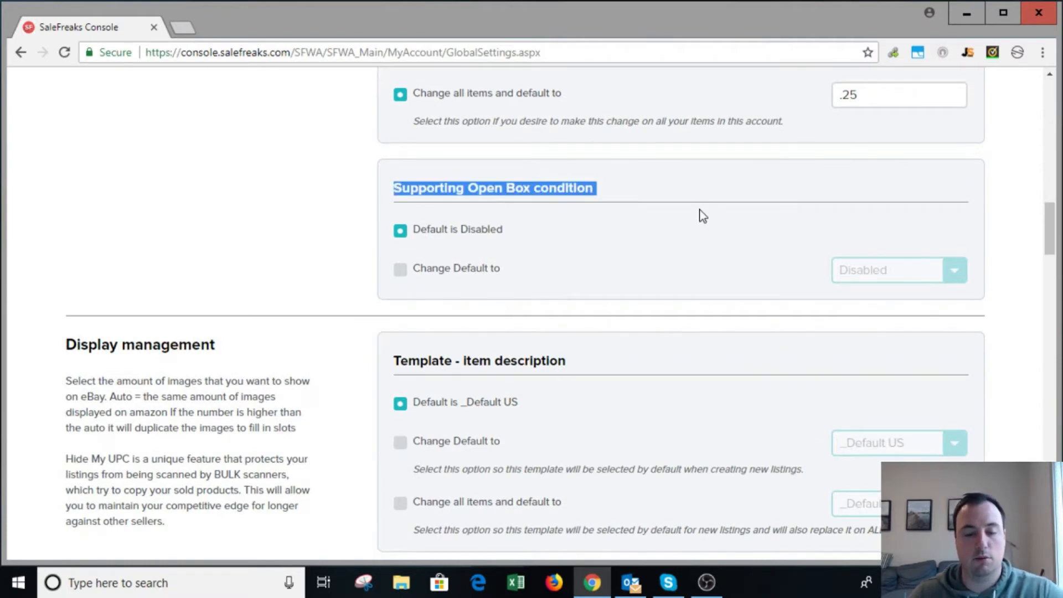
click(695, 226)
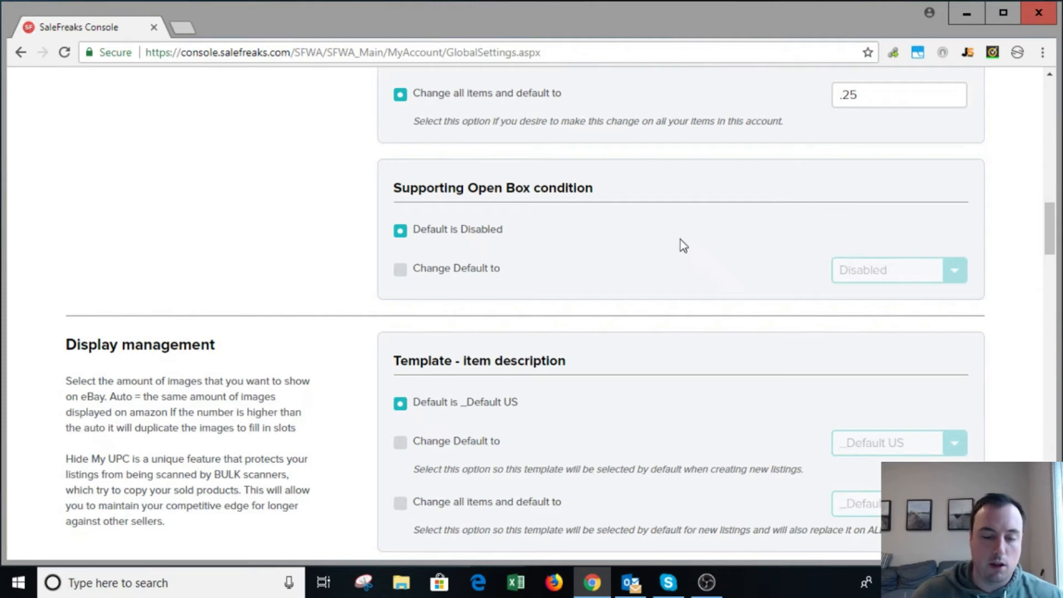
Inspect the choices for changing the Supporting Open Box condition default, keeping the Disabled default
scroll(631, 199, down, 1)
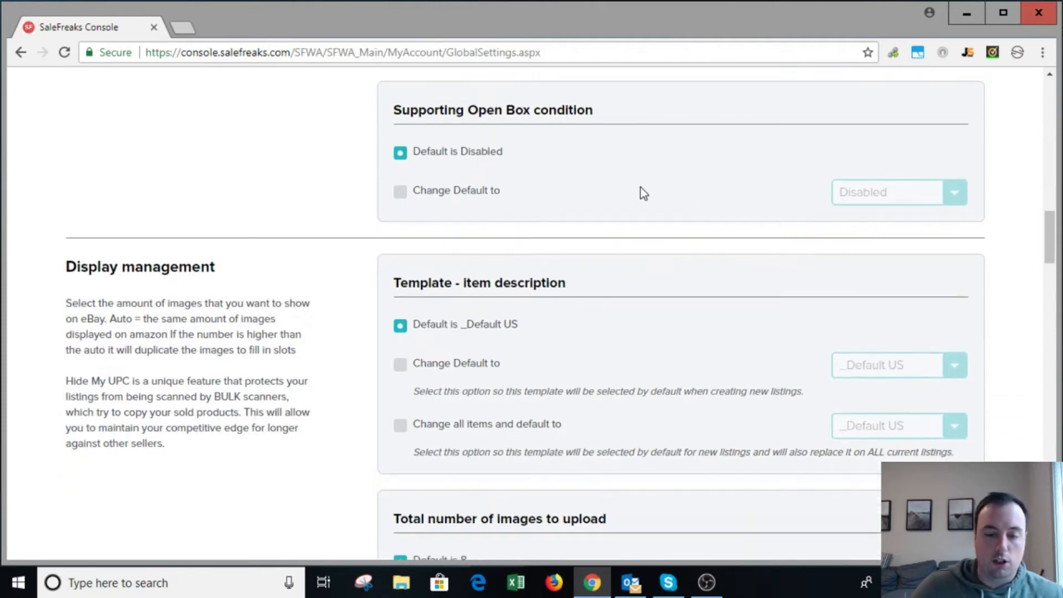
click(458, 199)
click(904, 191)
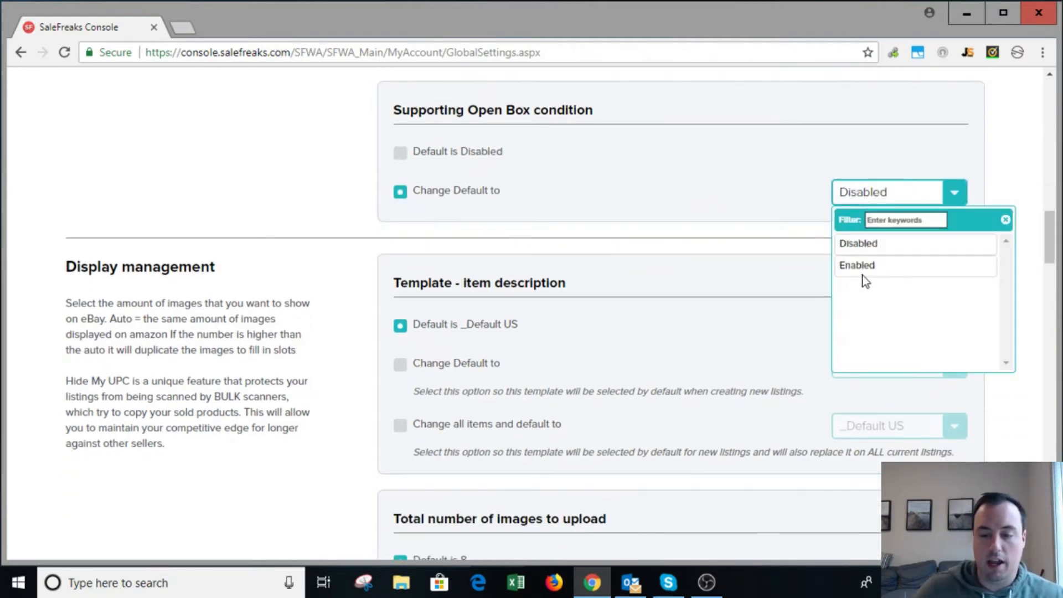
click(653, 176)
click(457, 155)
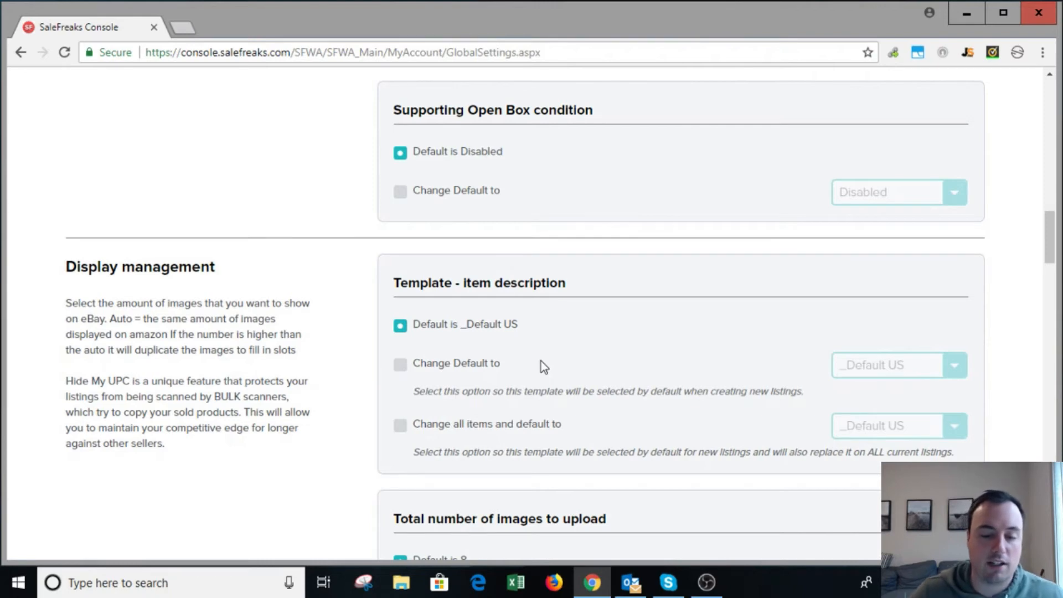
Examine the item description template options in the Display management section
scroll(520, 375, up, 1)
scroll(525, 380, down, 2)
scroll(525, 373, up, 1)
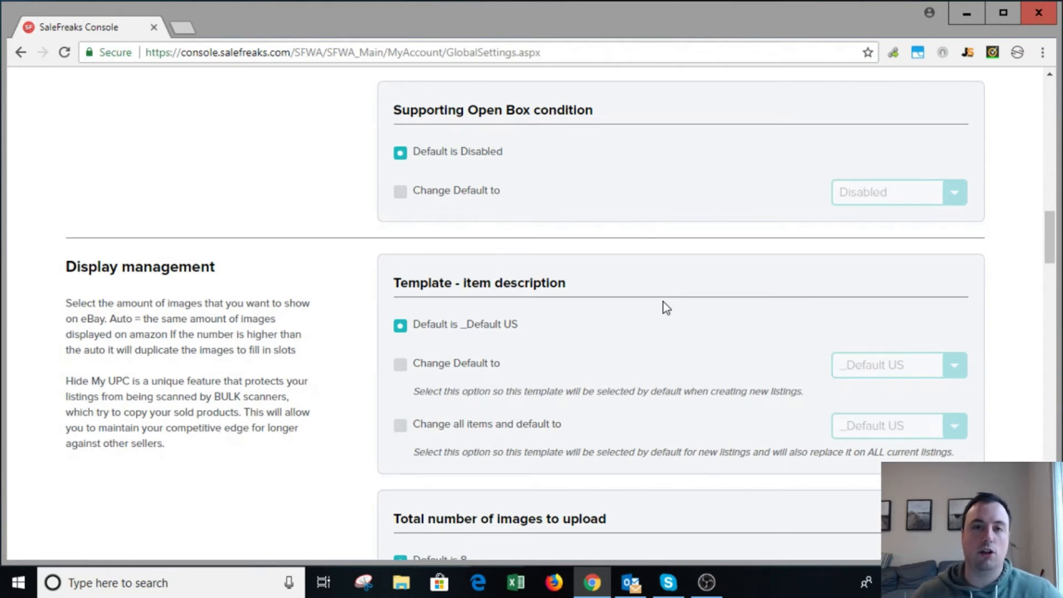
scroll(573, 344, up, 1)
scroll(536, 243, down, 3)
scroll(551, 256, down, 2)
scroll(557, 240, up, 3)
scroll(560, 238, down, 4)
scroll(567, 230, up, 3)
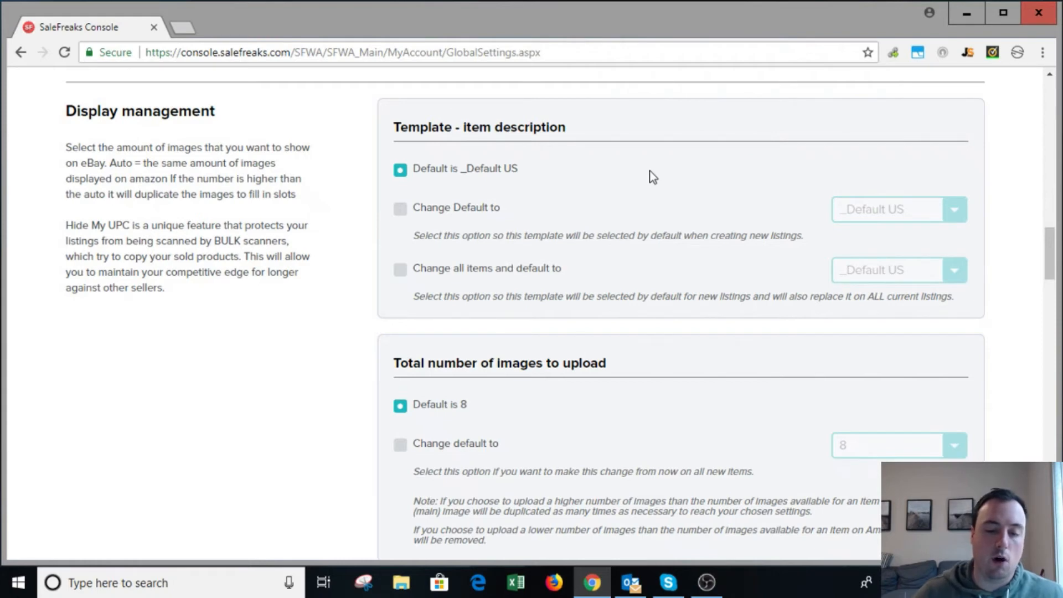
scroll(606, 188, up, 2)
scroll(588, 197, down, 2)
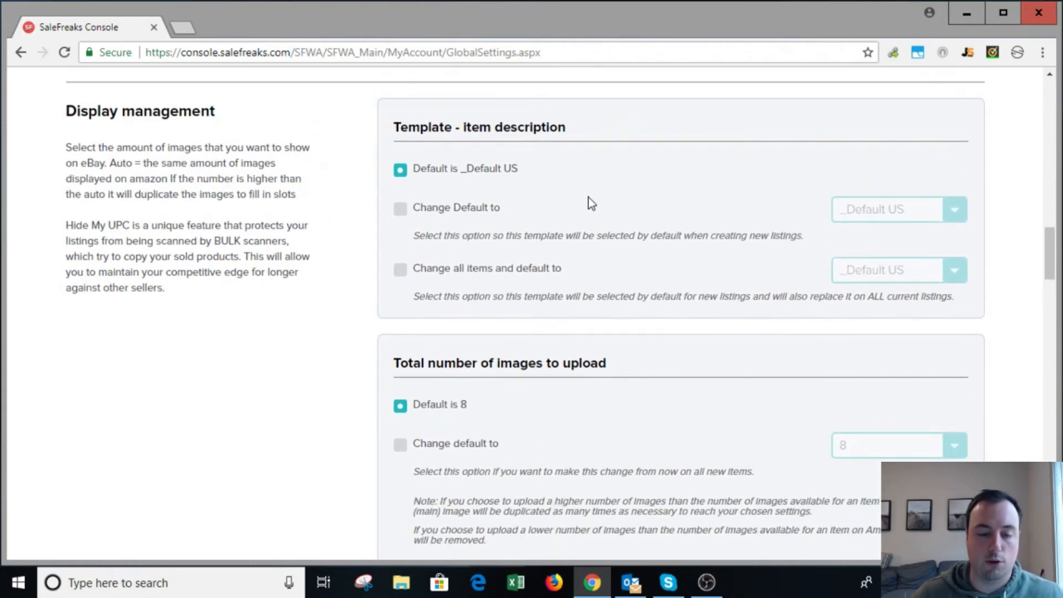
Review the Total number of images to upload and Hide My UPC options of the Display management section
scroll(591, 219, down, 5)
scroll(596, 219, up, 1)
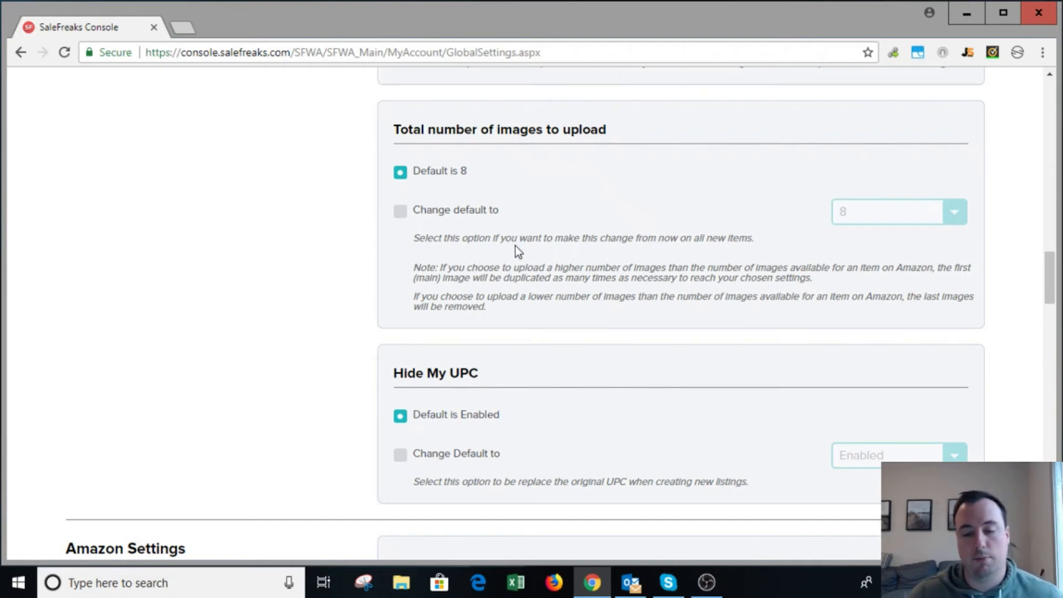
scroll(548, 343, down, 1)
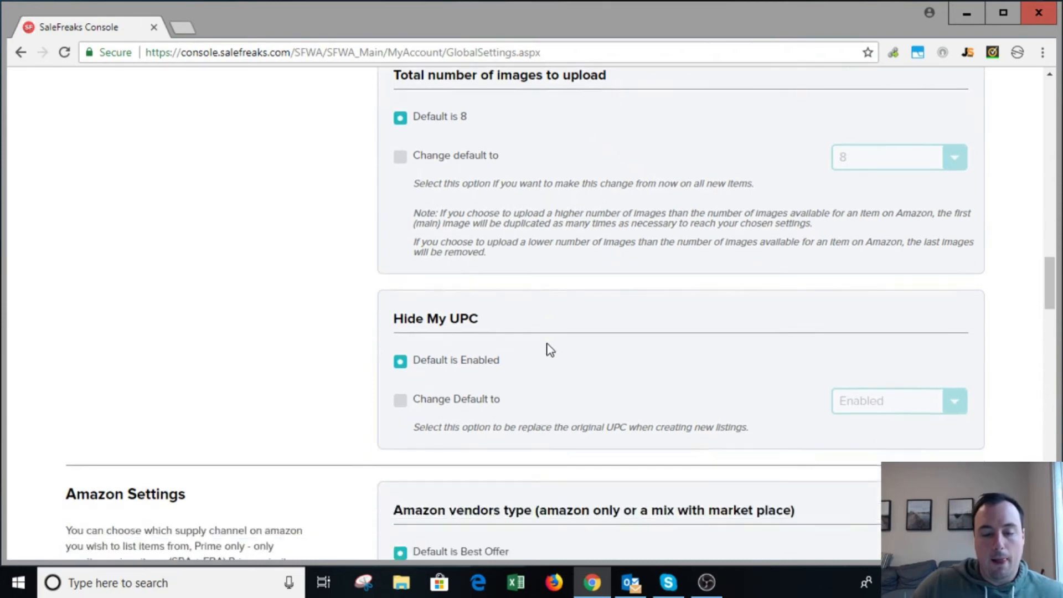
scroll(550, 349, down, 5)
scroll(579, 188, up, 1)
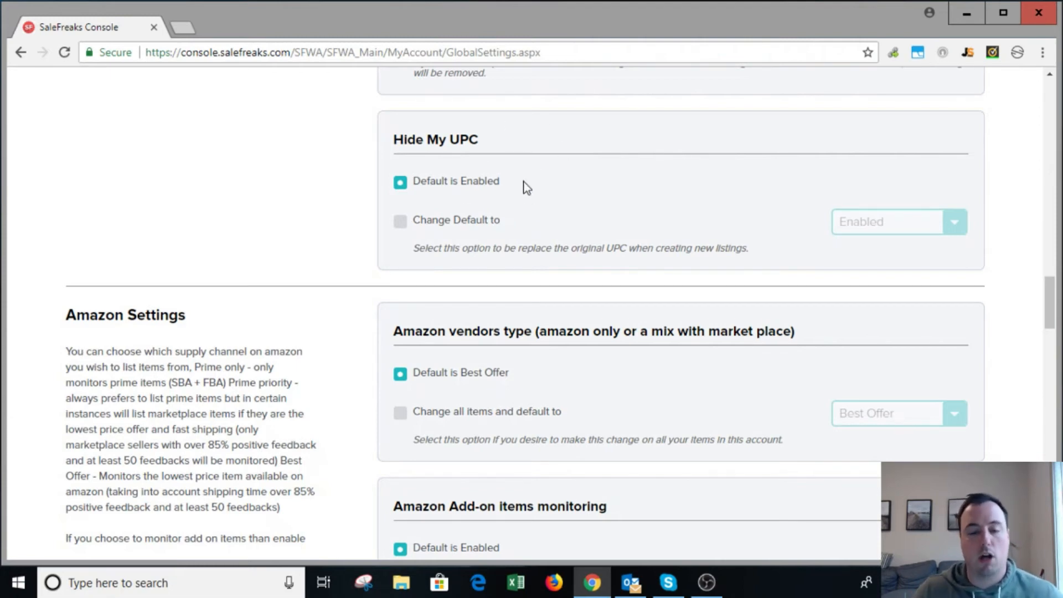
drag(394, 140, 486, 138)
click(530, 163)
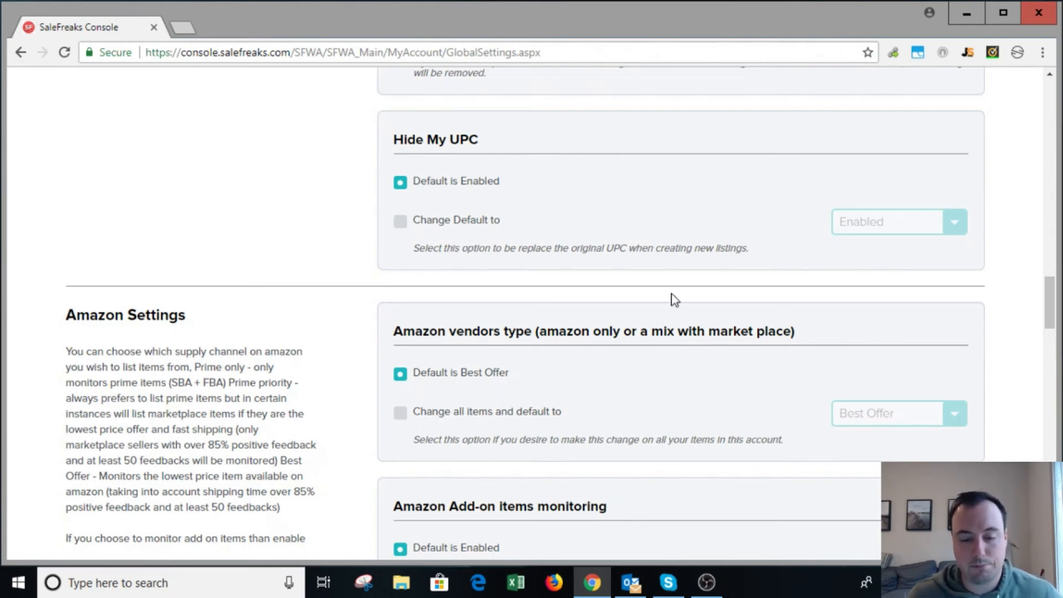
scroll(652, 266, down, 3)
scroll(642, 269, up, 3)
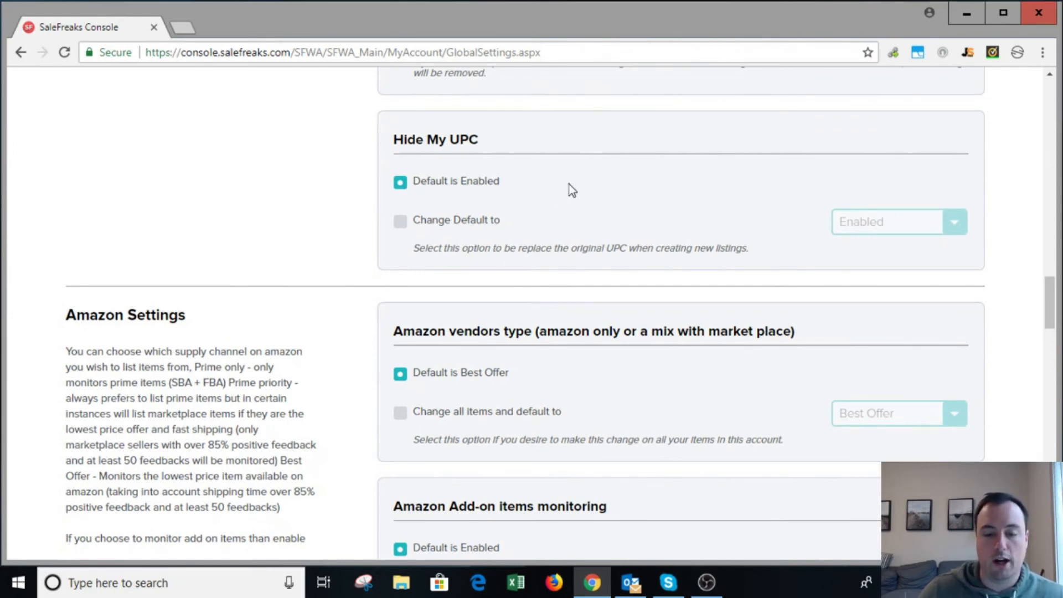
Set the Amazon vendors type to change all items and the default to Best Offer
scroll(637, 305, down, 1)
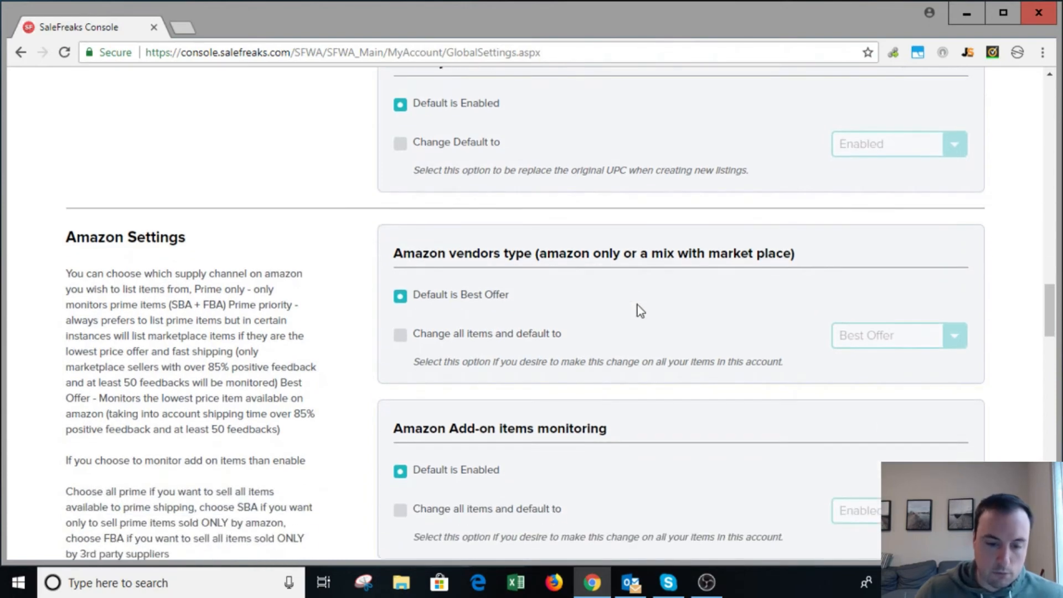
scroll(620, 293, down, 1)
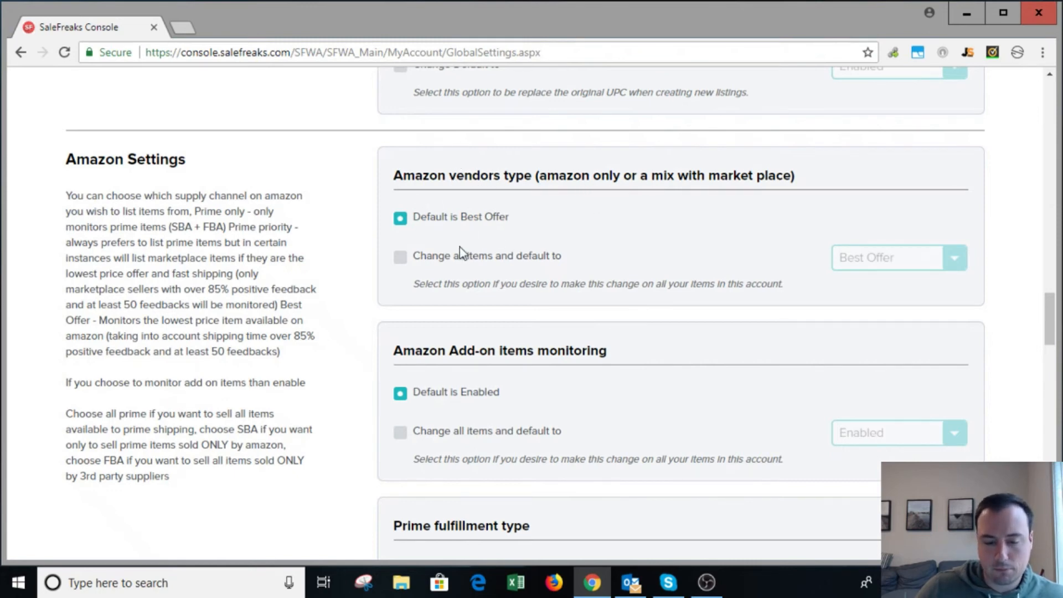
click(441, 257)
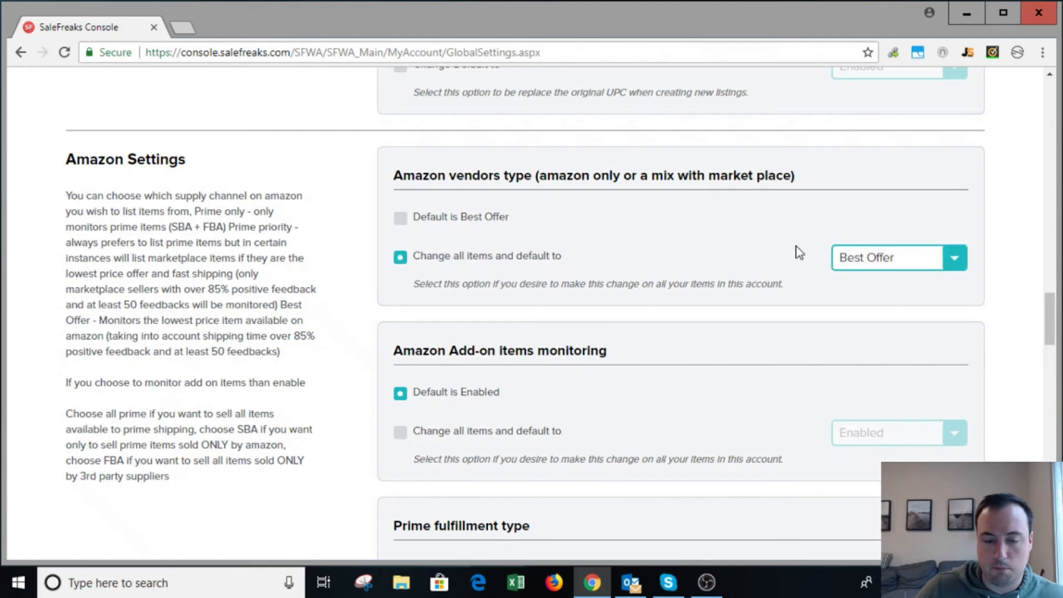
click(847, 257)
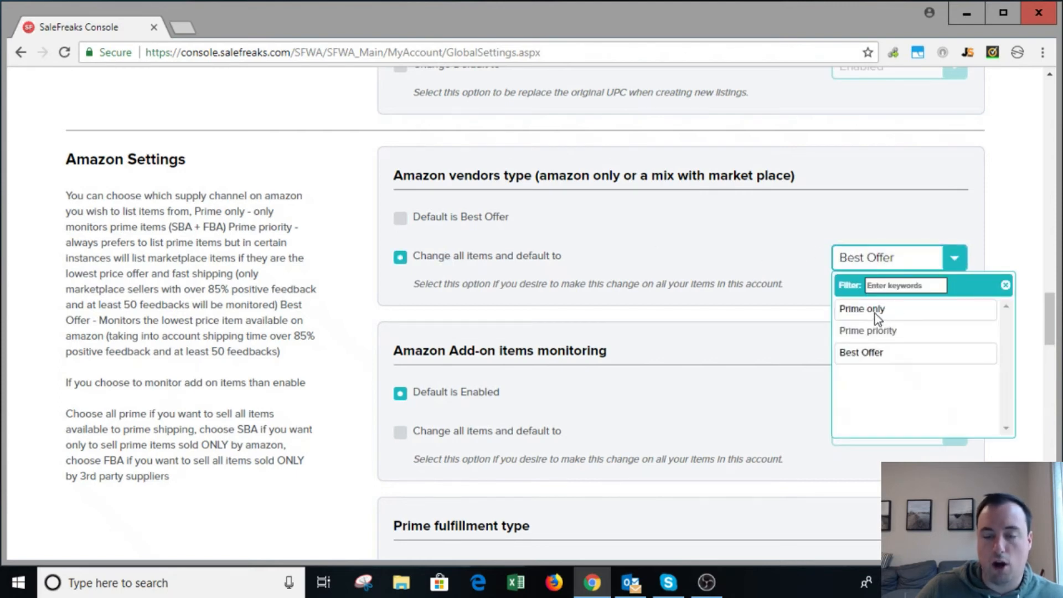
click(1028, 200)
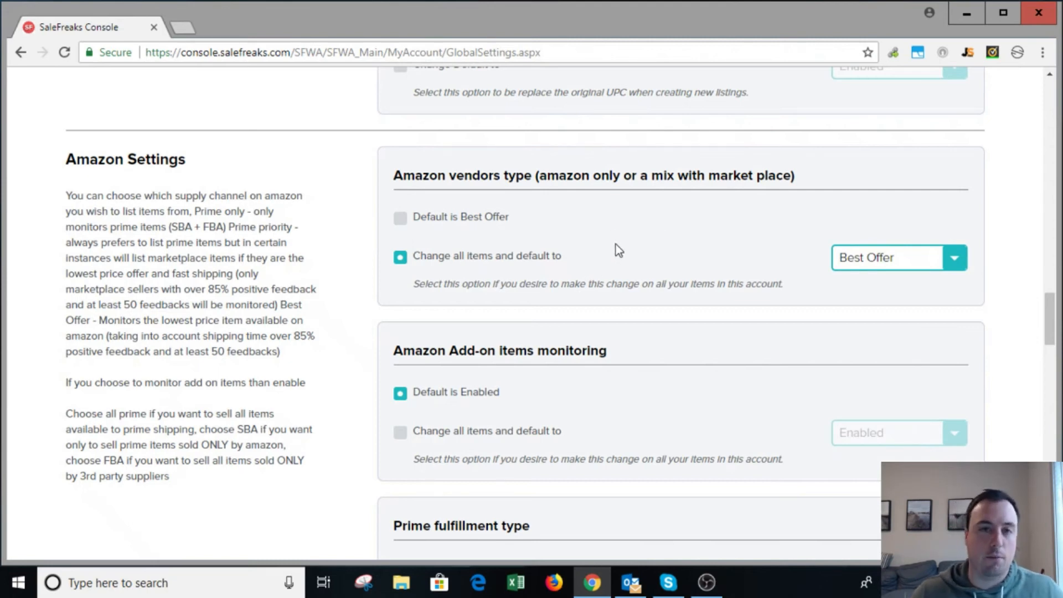
Review the Amazon Add-on items monitoring and Prime fulfillment type options in the Amazon Settings
scroll(792, 371, down, 5)
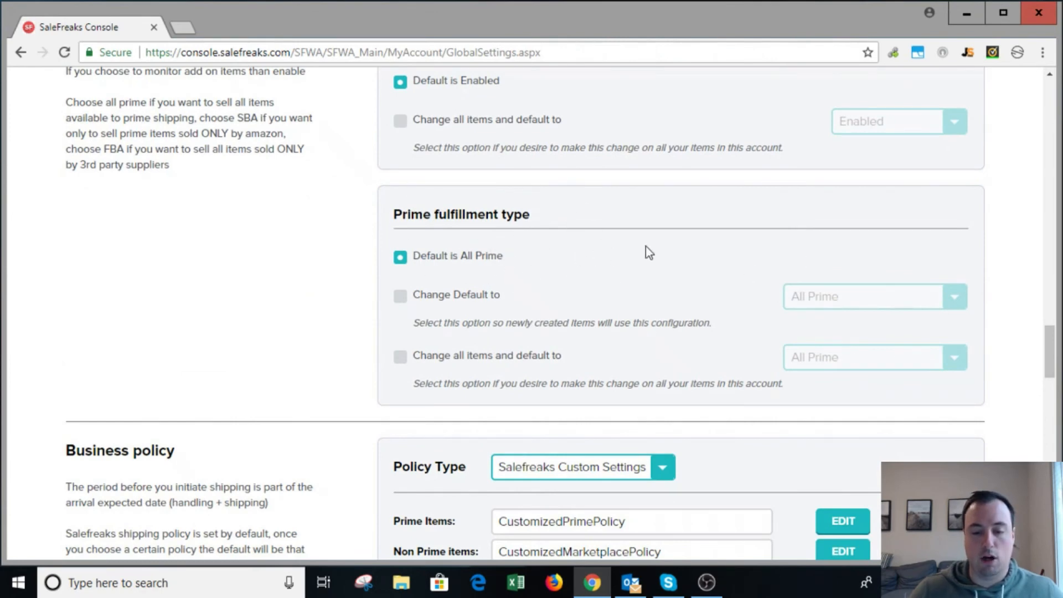
scroll(675, 244, up, 3)
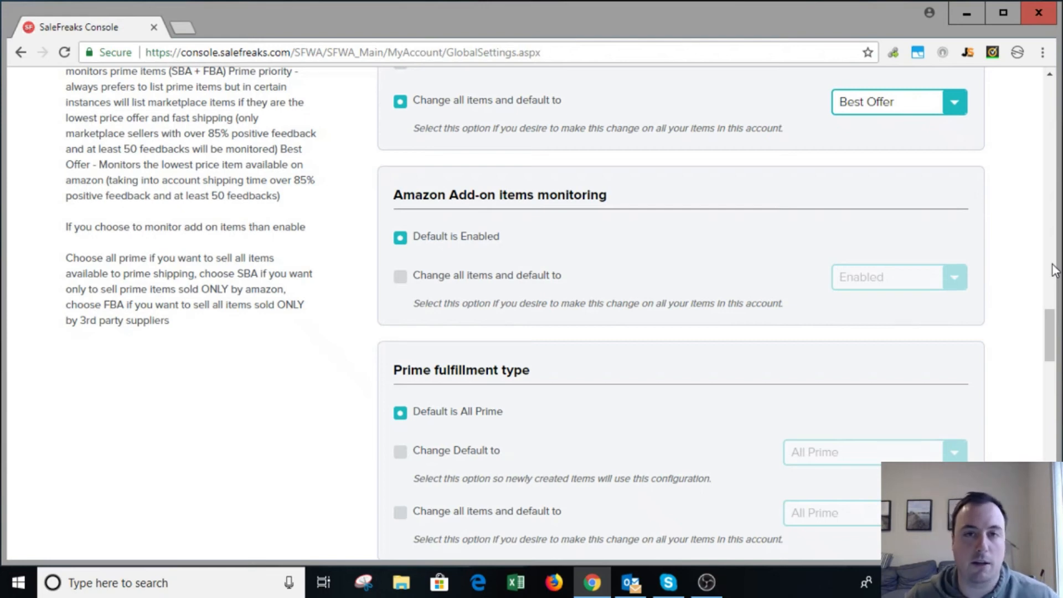
scroll(1013, 300, down, 2)
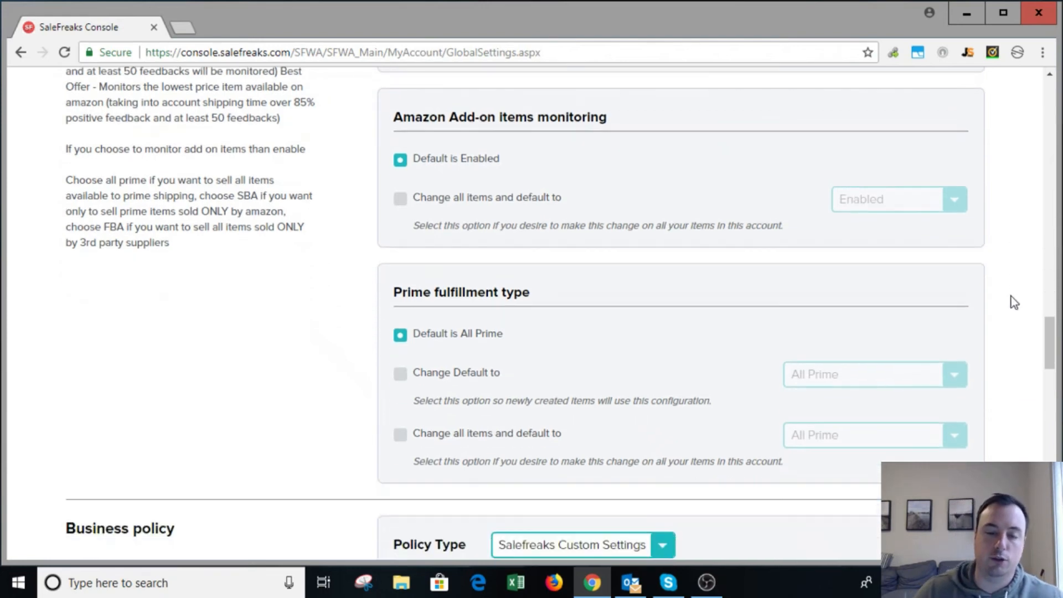
scroll(1011, 304, down, 3)
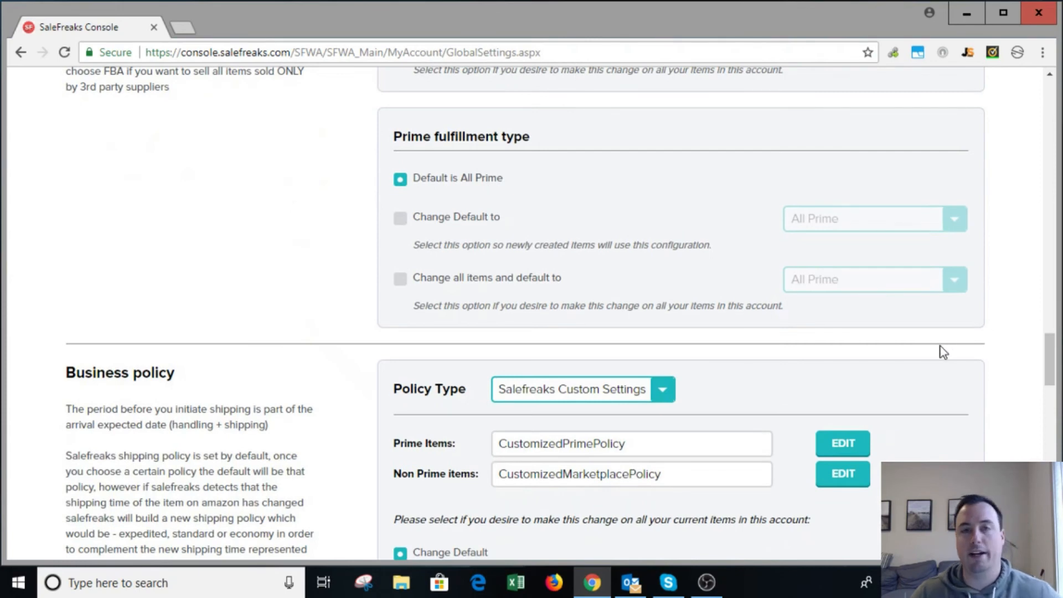
scroll(952, 348, down, 2)
scroll(956, 343, down, 1)
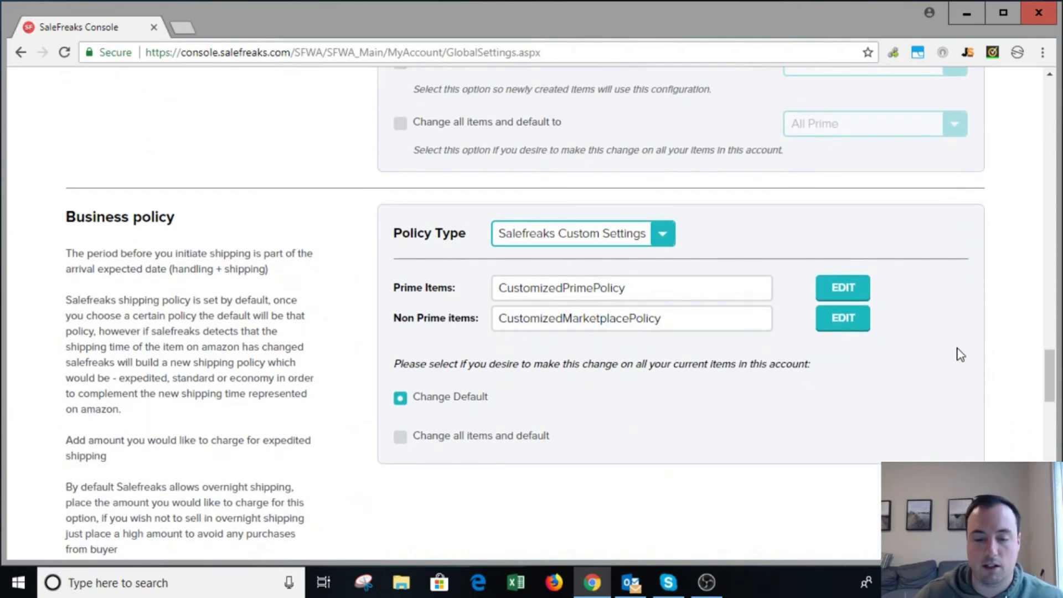
scroll(955, 353, up, 3)
scroll(951, 351, up, 1)
scroll(951, 351, up, 2)
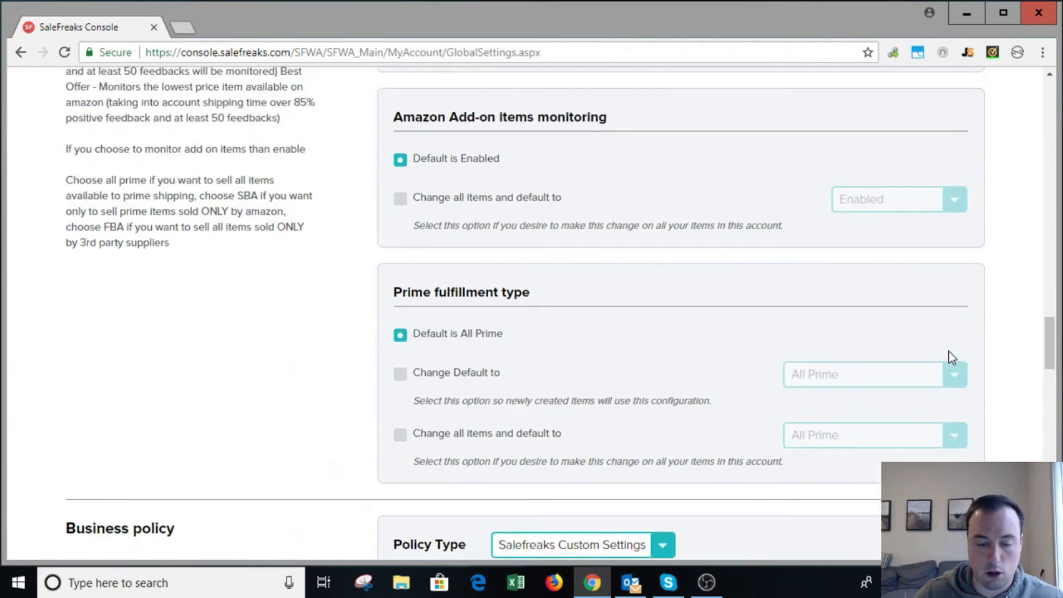
Examine the Business policy section's policy type and its policies for Prime and Non Prime items
scroll(949, 354, down, 5)
scroll(951, 359, down, 3)
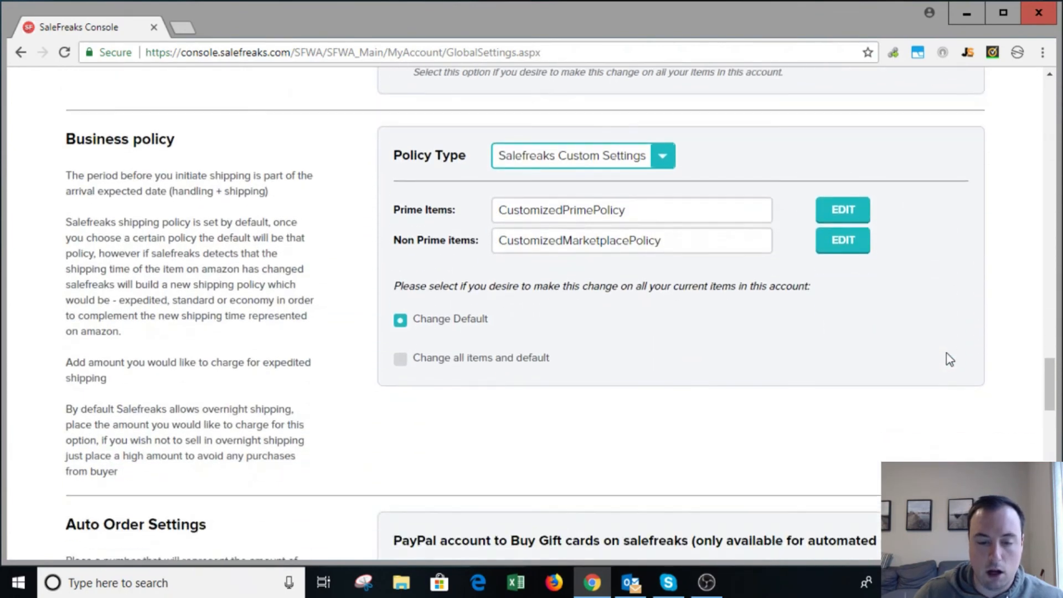
scroll(824, 314, up, 1)
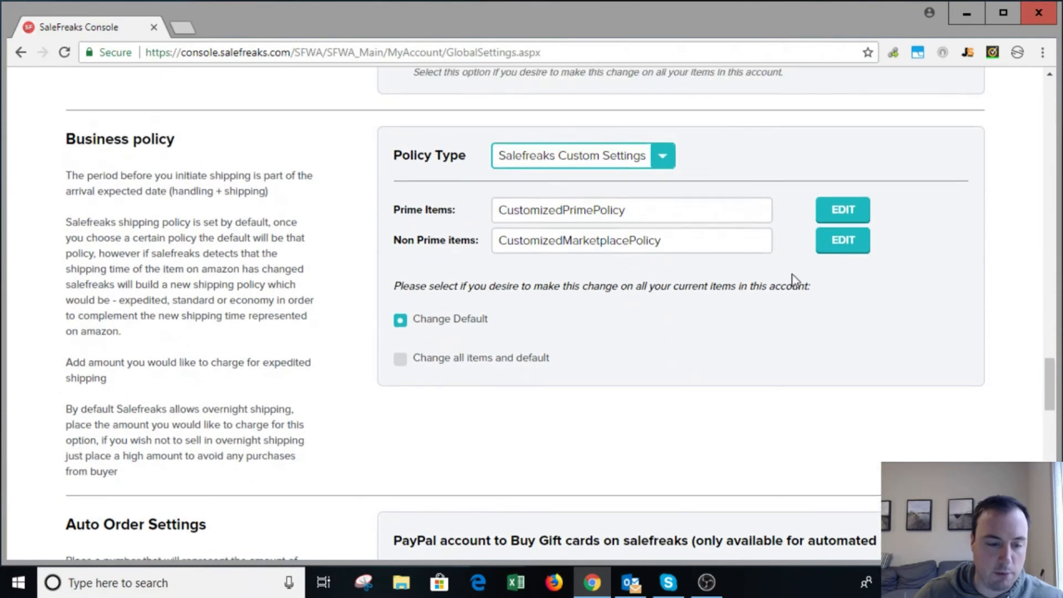
click(513, 158)
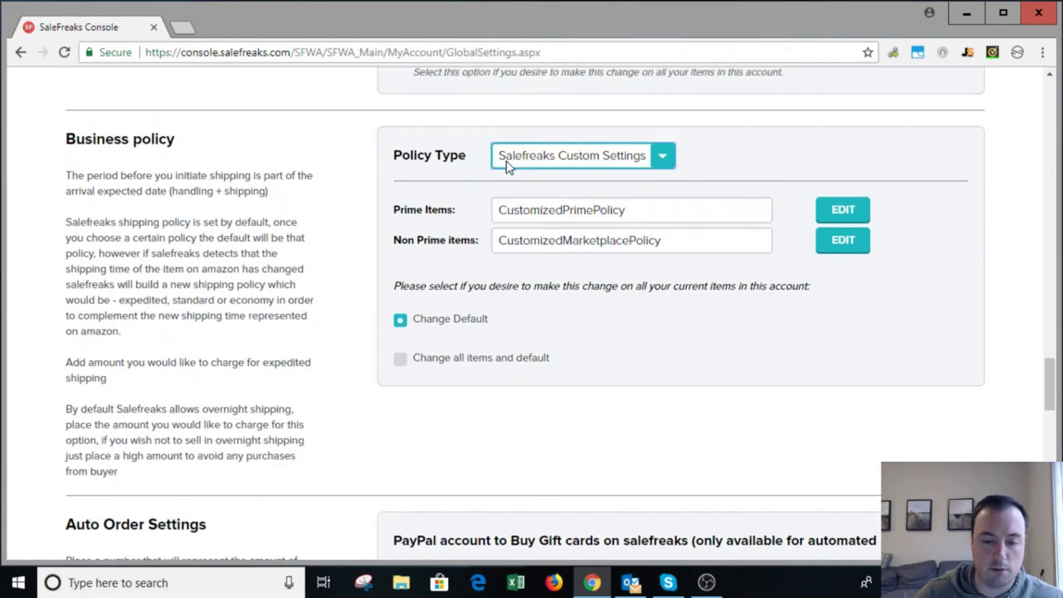
click(899, 153)
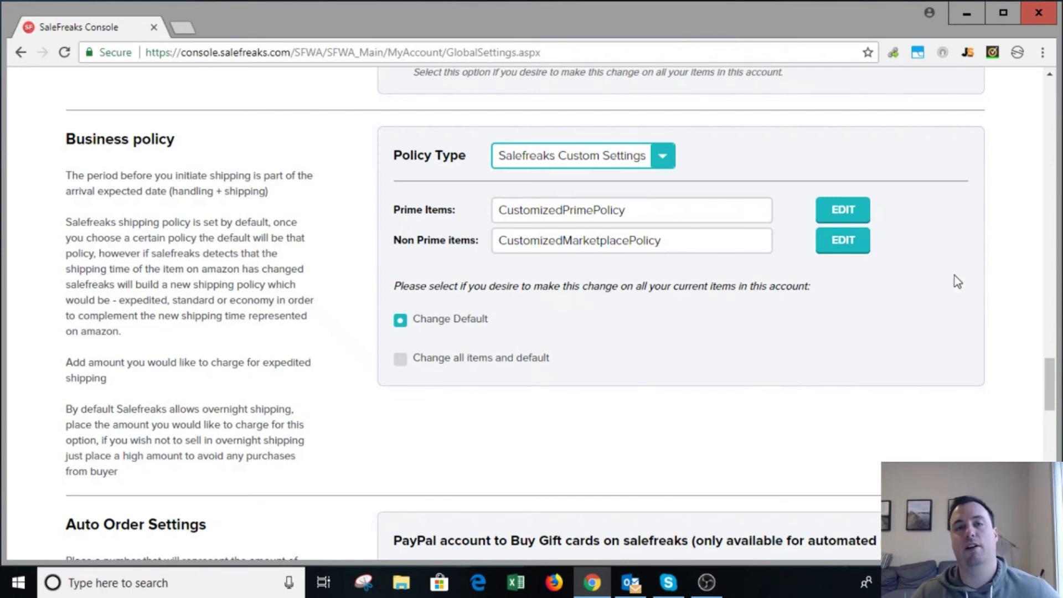
scroll(967, 244, down, 5)
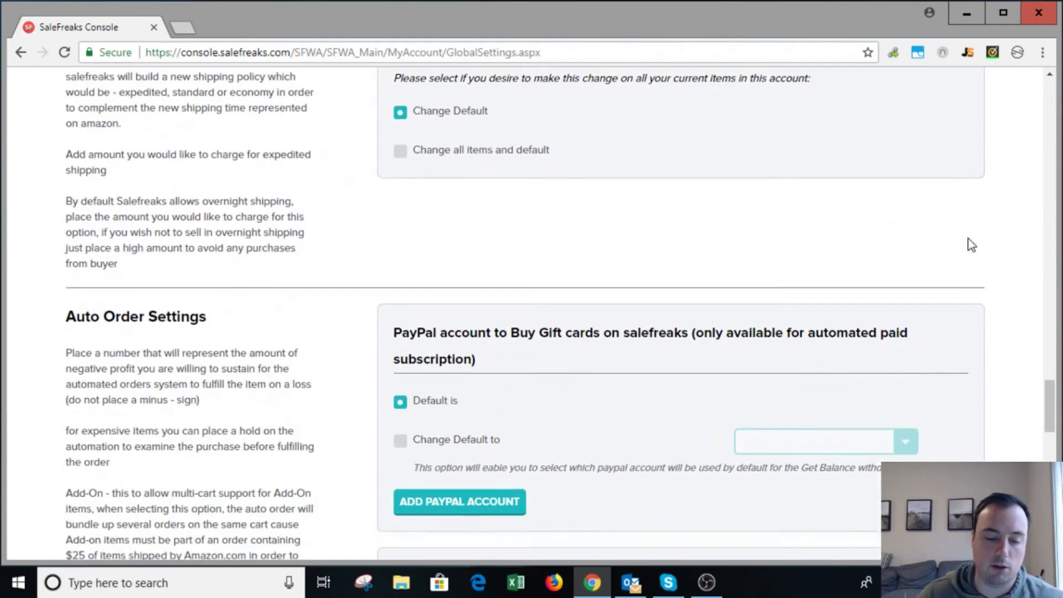
scroll(972, 245, up, 5)
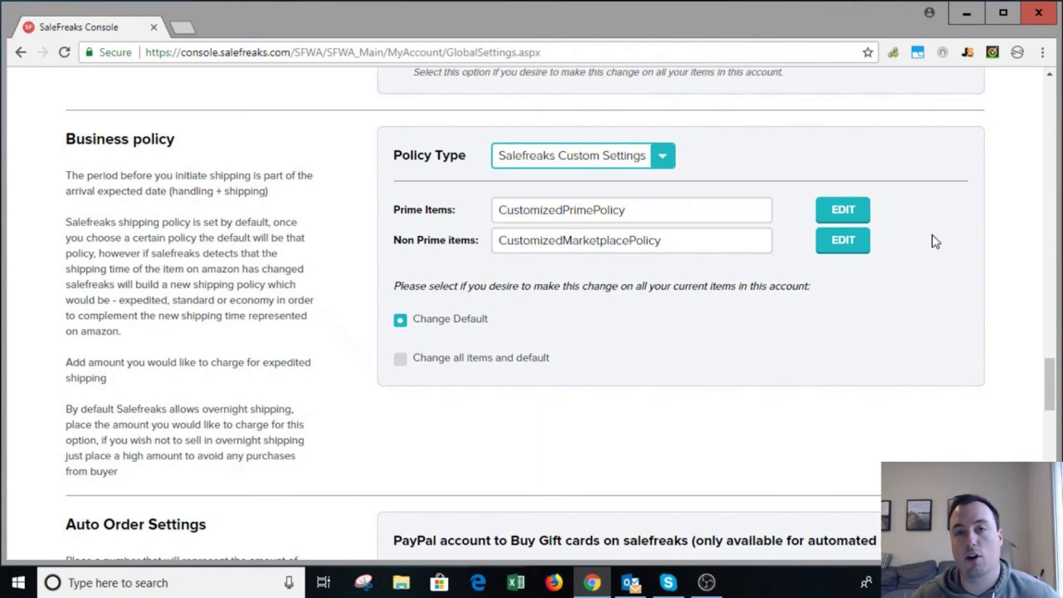
Review the Auto Order Settings for the gift card PayPal account, minimal negative profit, high price items and purchase amount restriction
scroll(929, 237, down, 7)
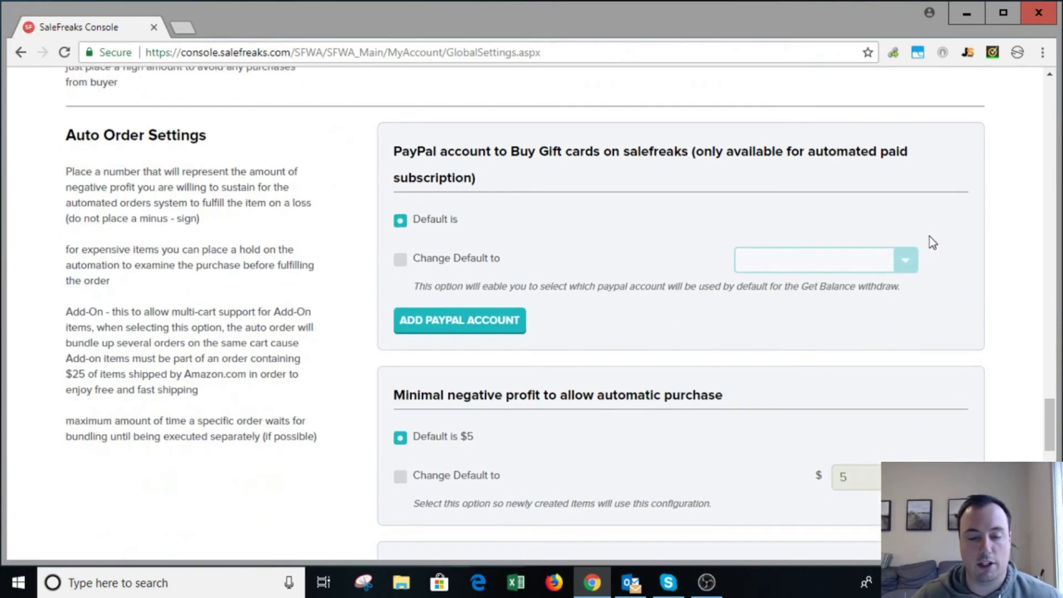
scroll(932, 242, down, 4)
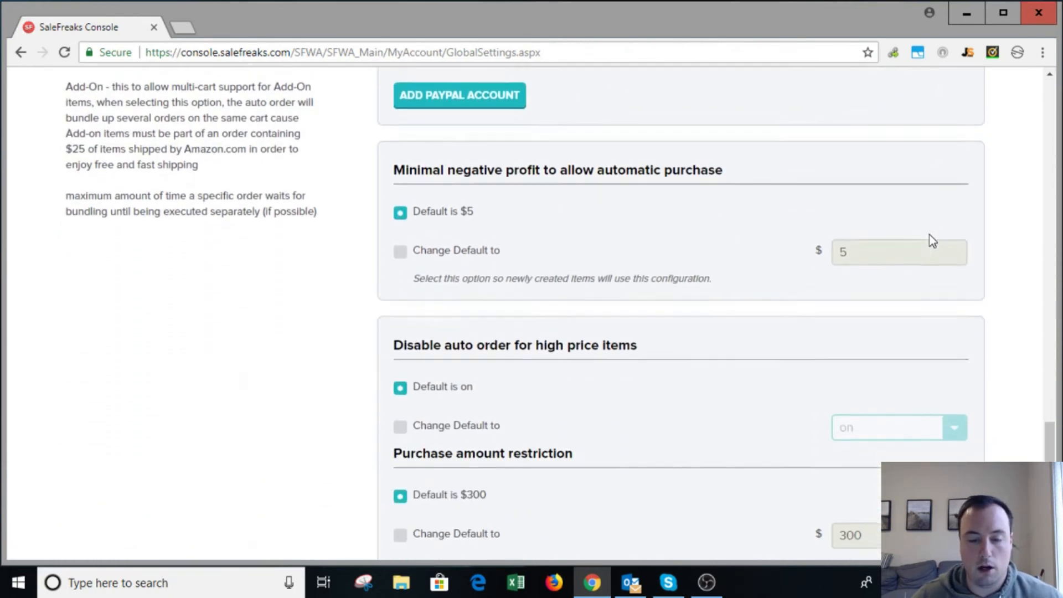
scroll(930, 235, down, 1)
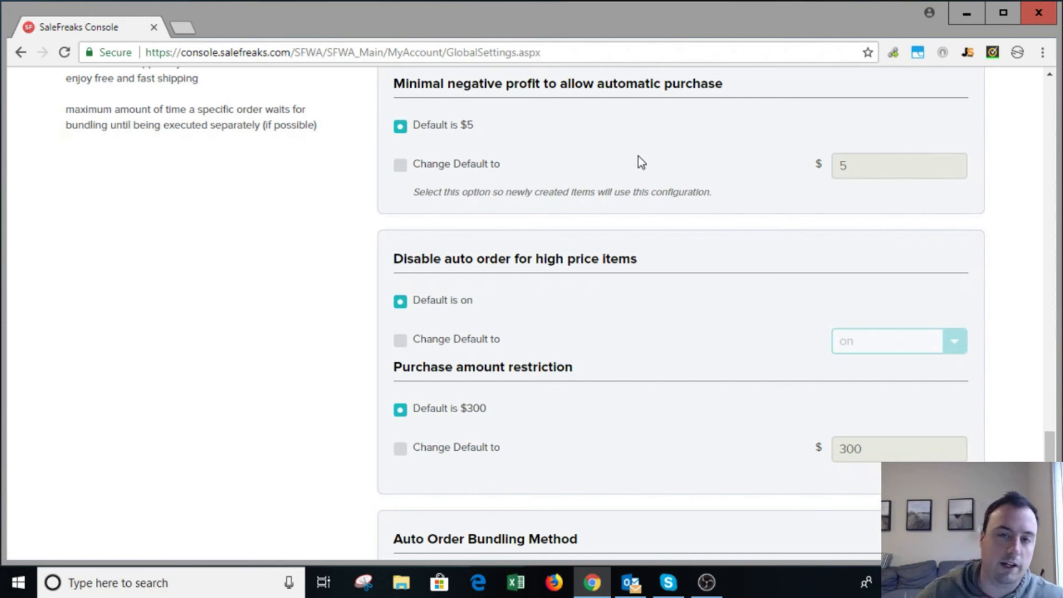
scroll(706, 149, down, 1)
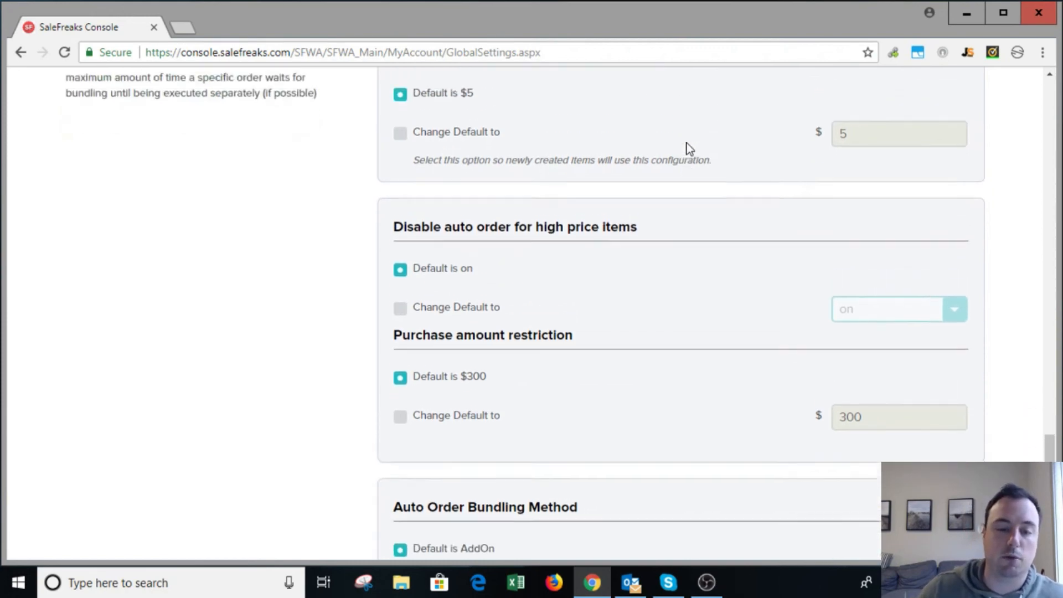
scroll(688, 147, up, 1)
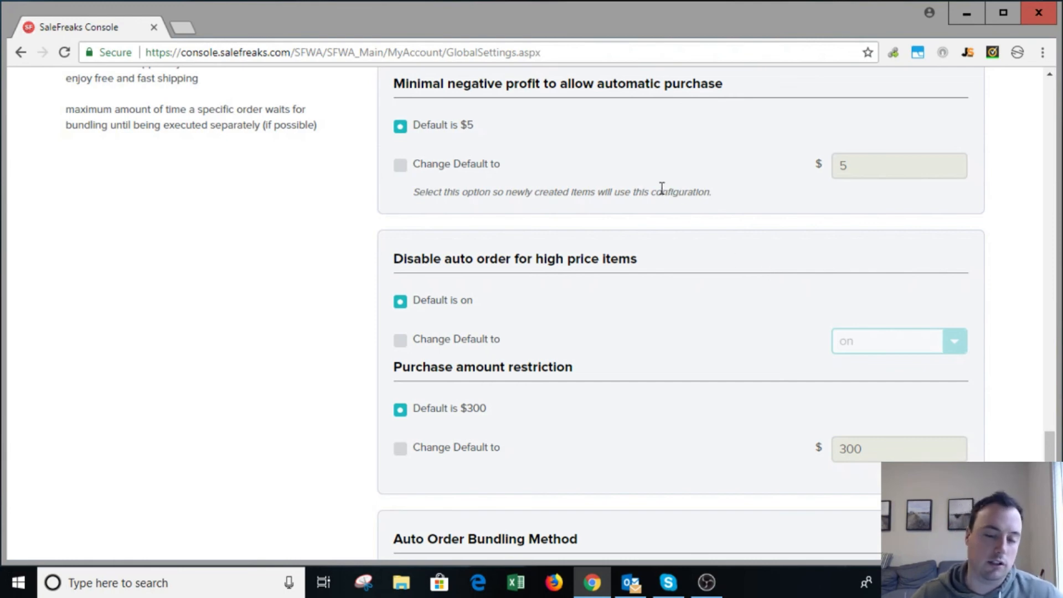
scroll(659, 189, down, 3)
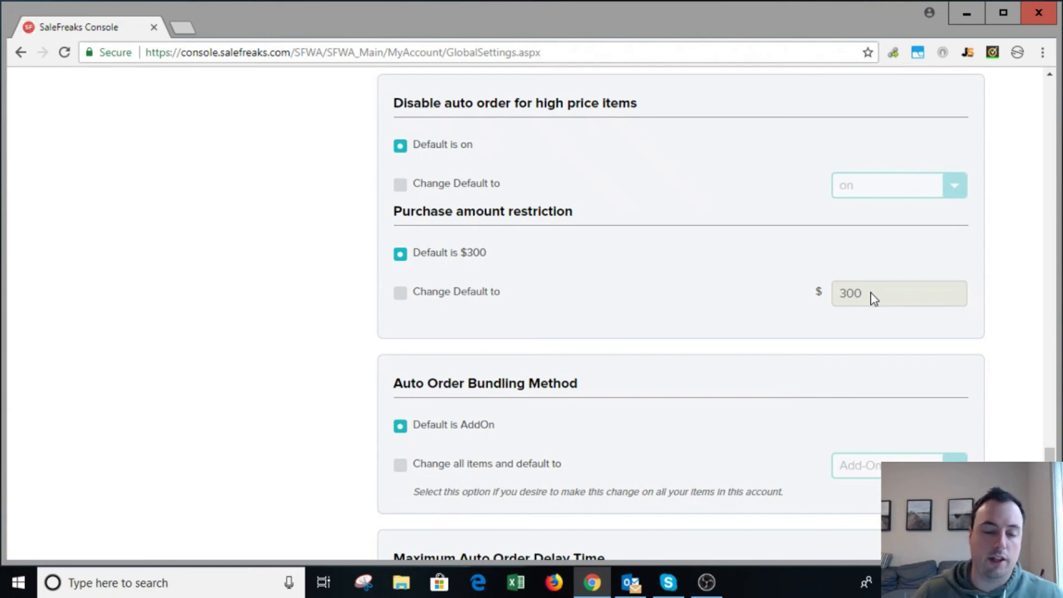
Examine the Auto Order Bundling Method, Maximum Auto Order Delay Time and PayPal Mass Pay options at the end of the global settings
scroll(762, 404, down, 4)
scroll(728, 158, down, 4)
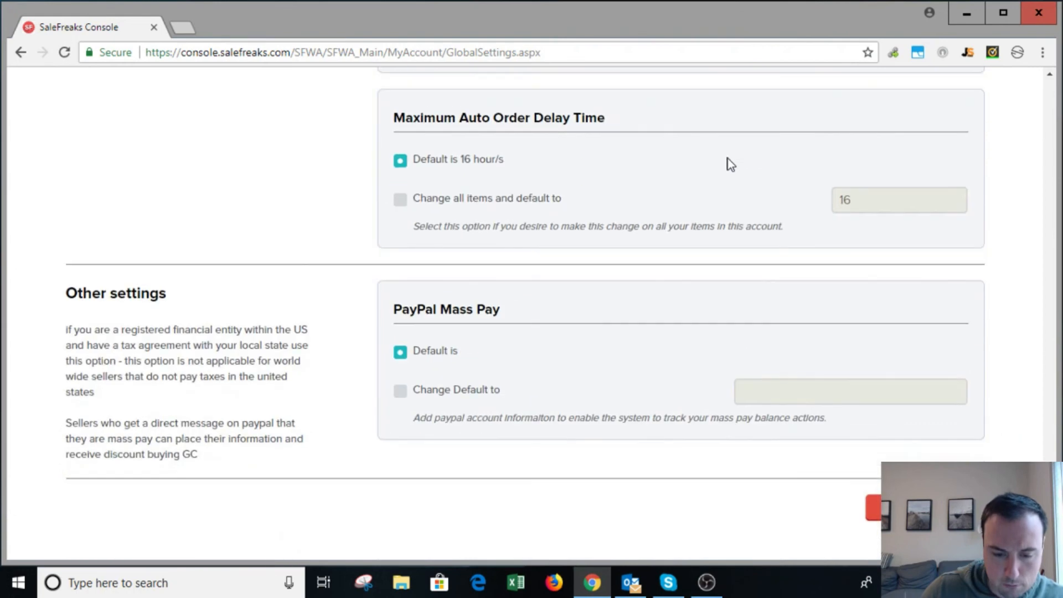
scroll(726, 148, up, 5)
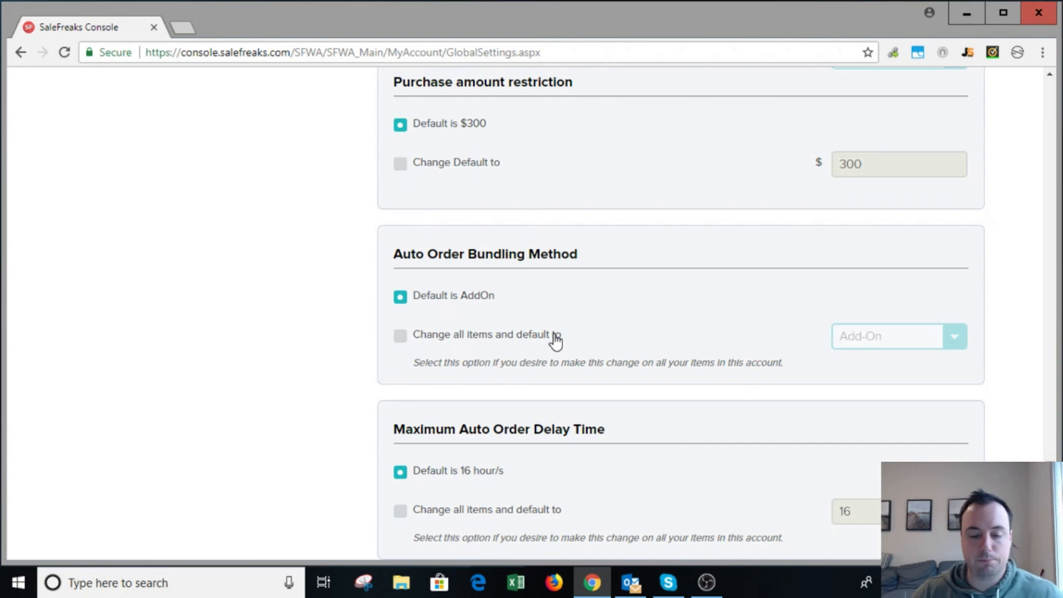
scroll(549, 330, down, 1)
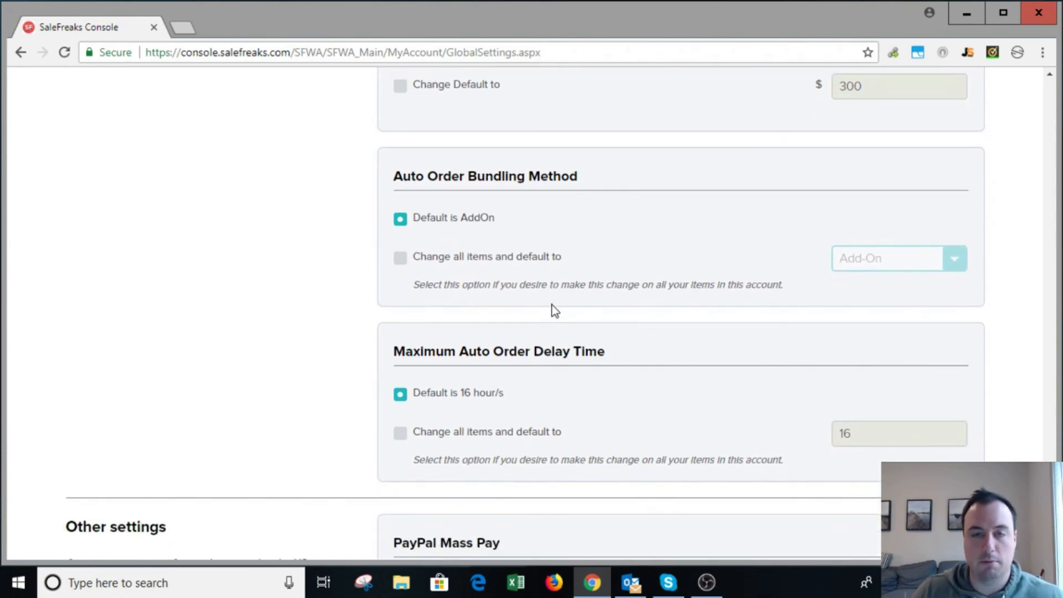
scroll(586, 308, down, 1)
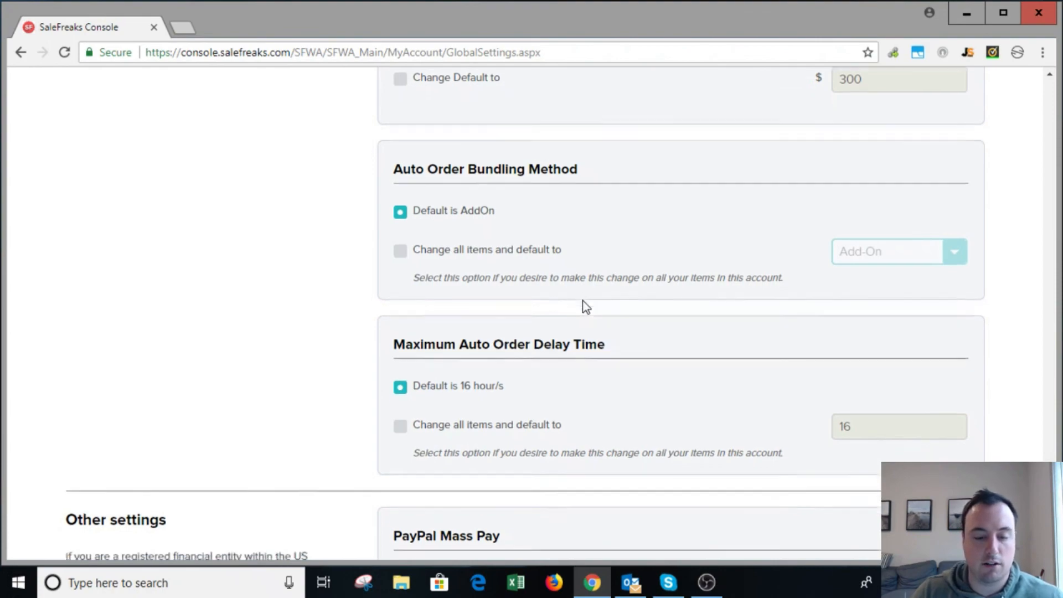
scroll(656, 282, down, 4)
scroll(653, 278, up, 15)
scroll(651, 283, up, 20)
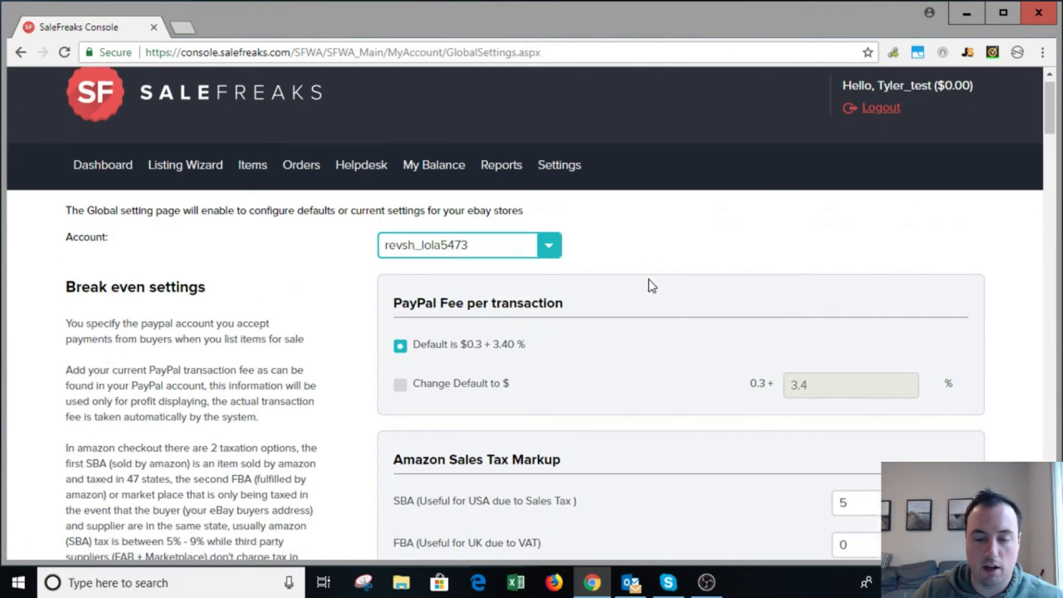
scroll(651, 281, down, 15)
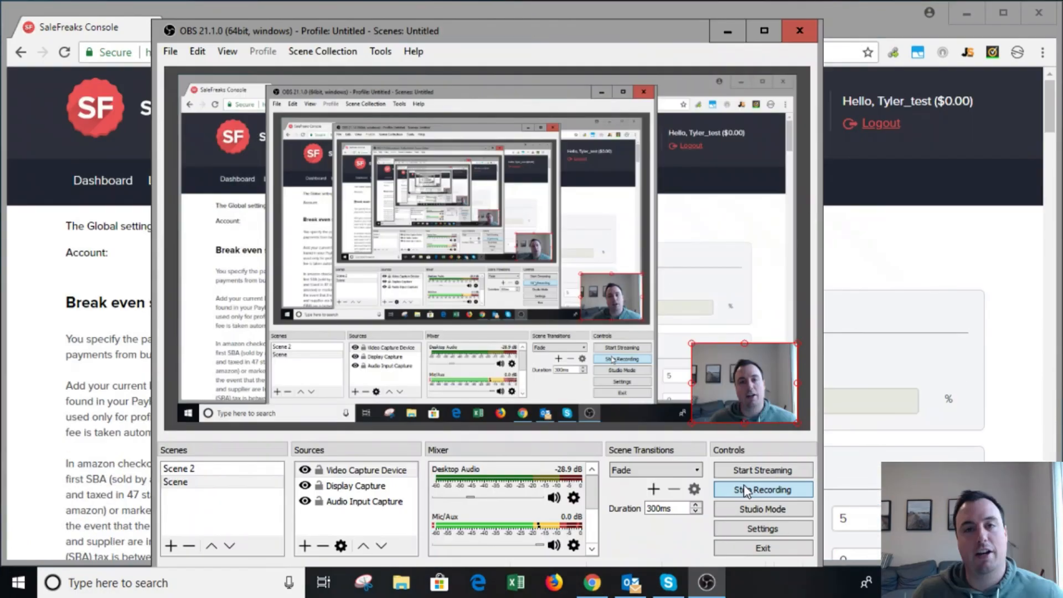